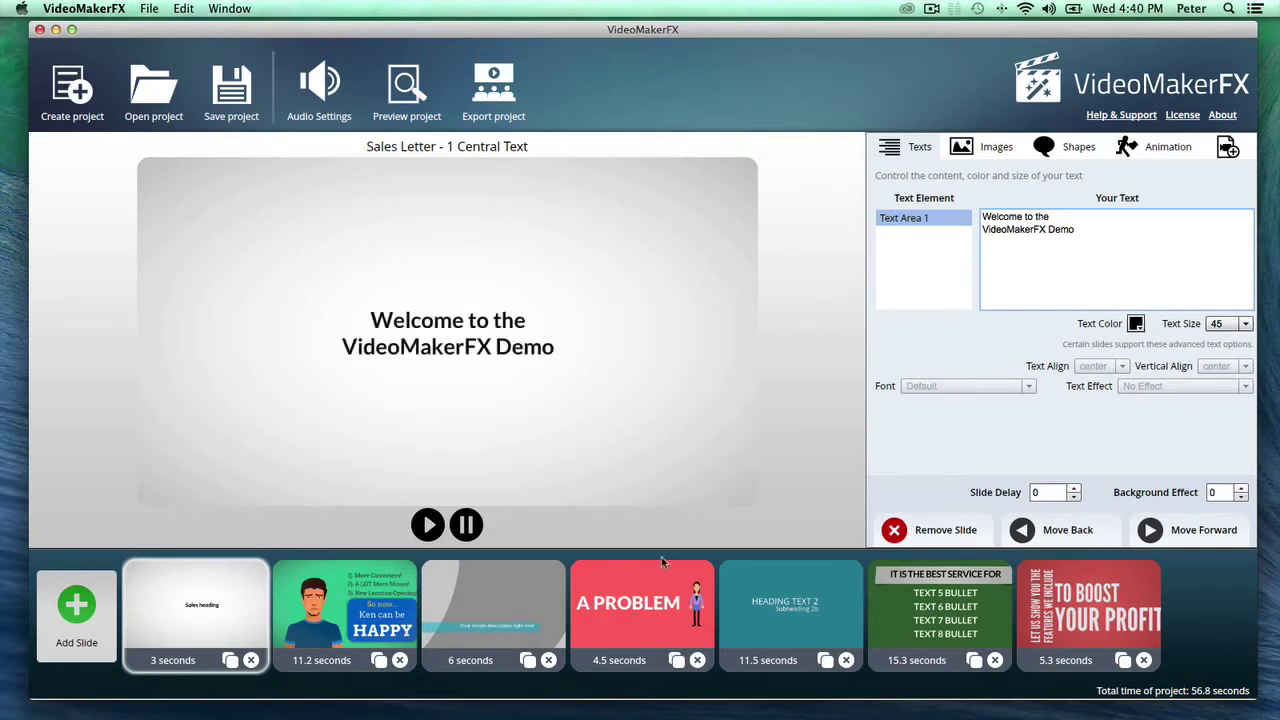
Preview the A PROBLEM slide, then load the Character Ken slide in the editor.
click(660, 575)
click(372, 622)
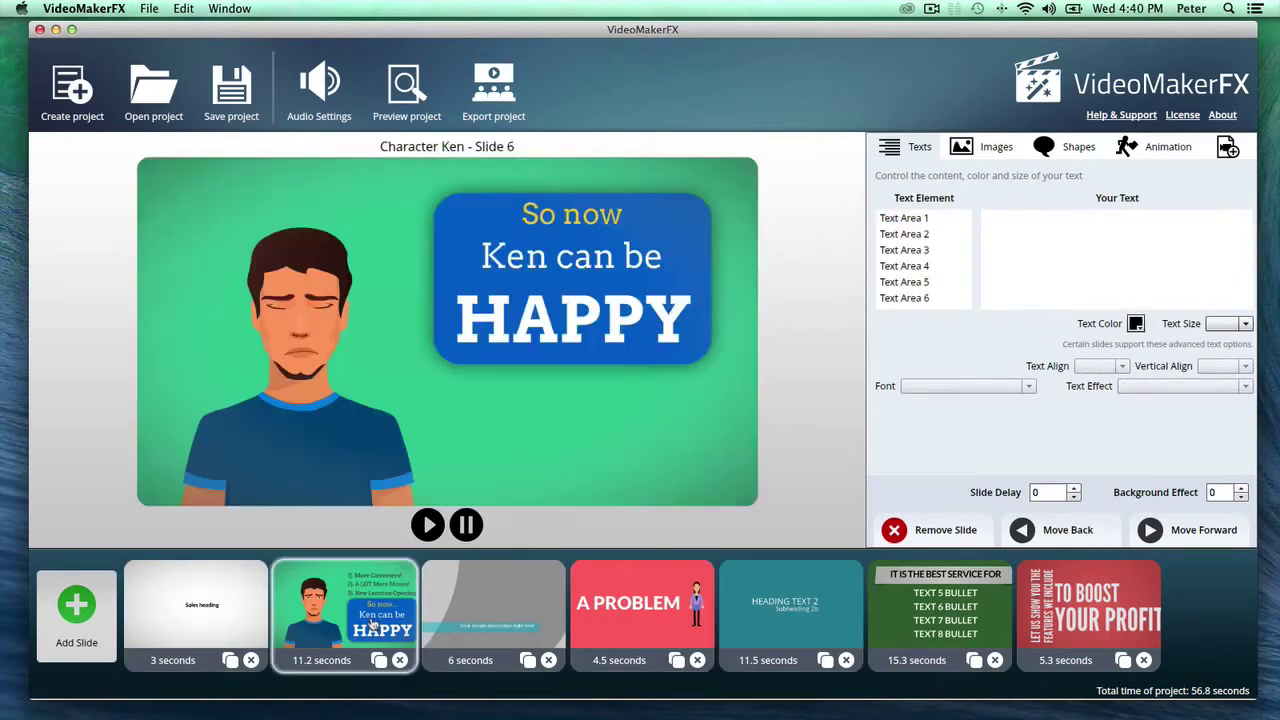
Append a Character Anna - Slide 1 slide from the Character Anna theme.
click(96, 618)
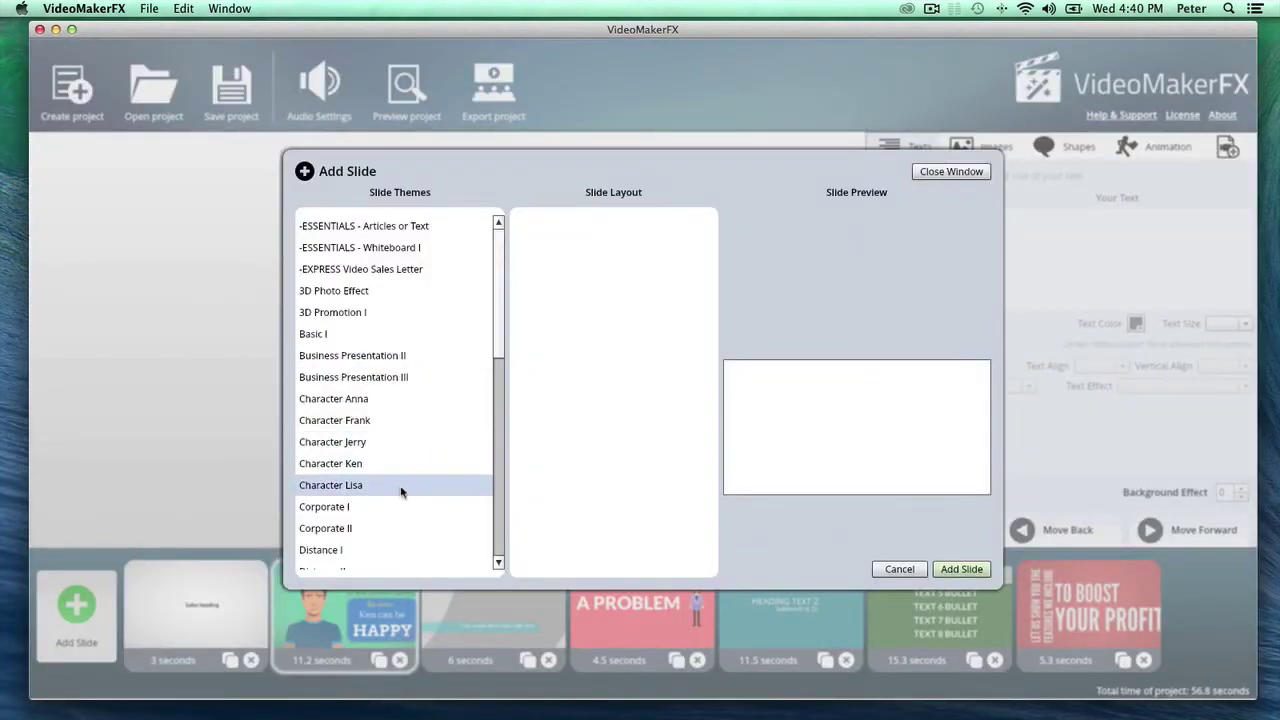
click(410, 399)
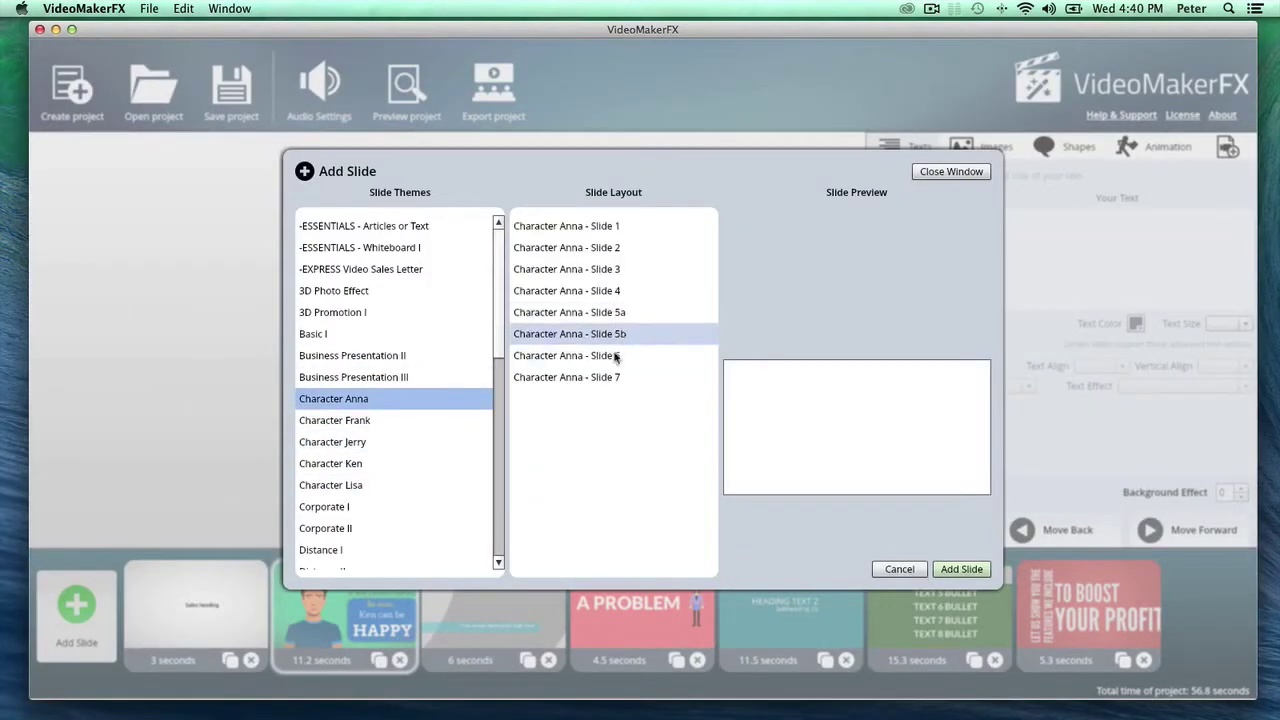
click(624, 230)
click(961, 569)
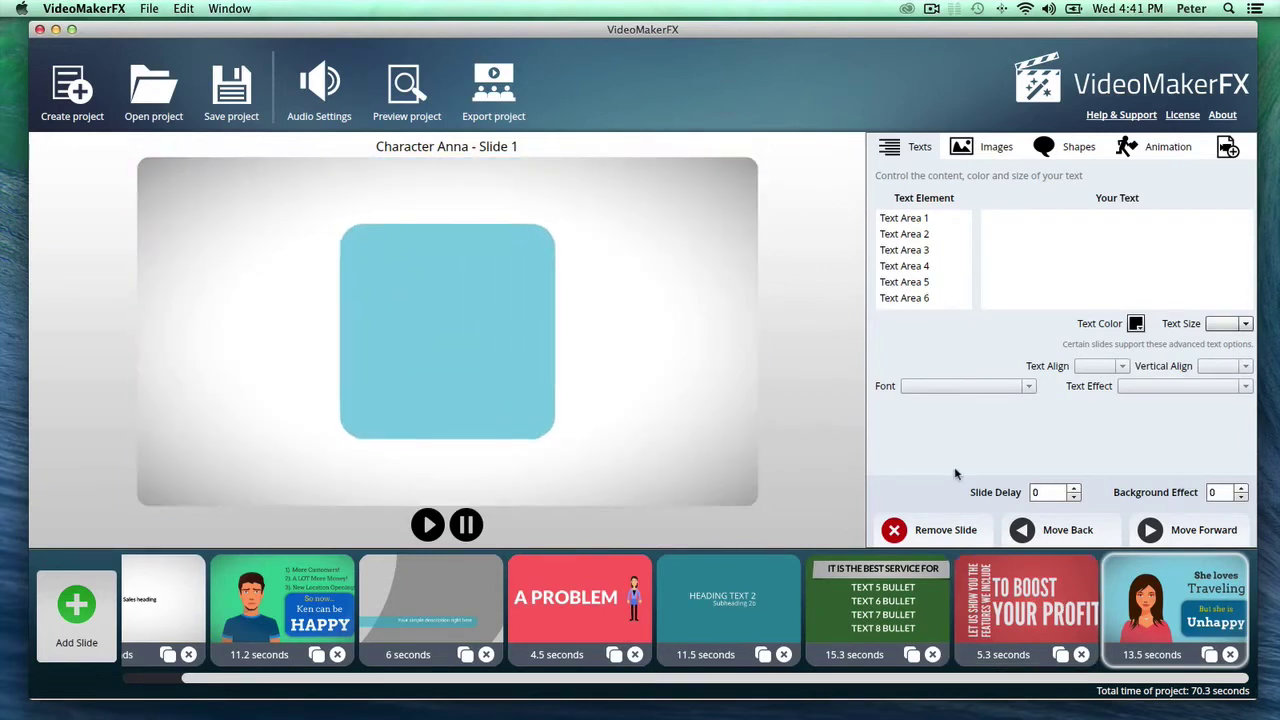
Give the first slide's welcome title the Crisp Shadow effect and Bebas Neue font.
click(186, 562)
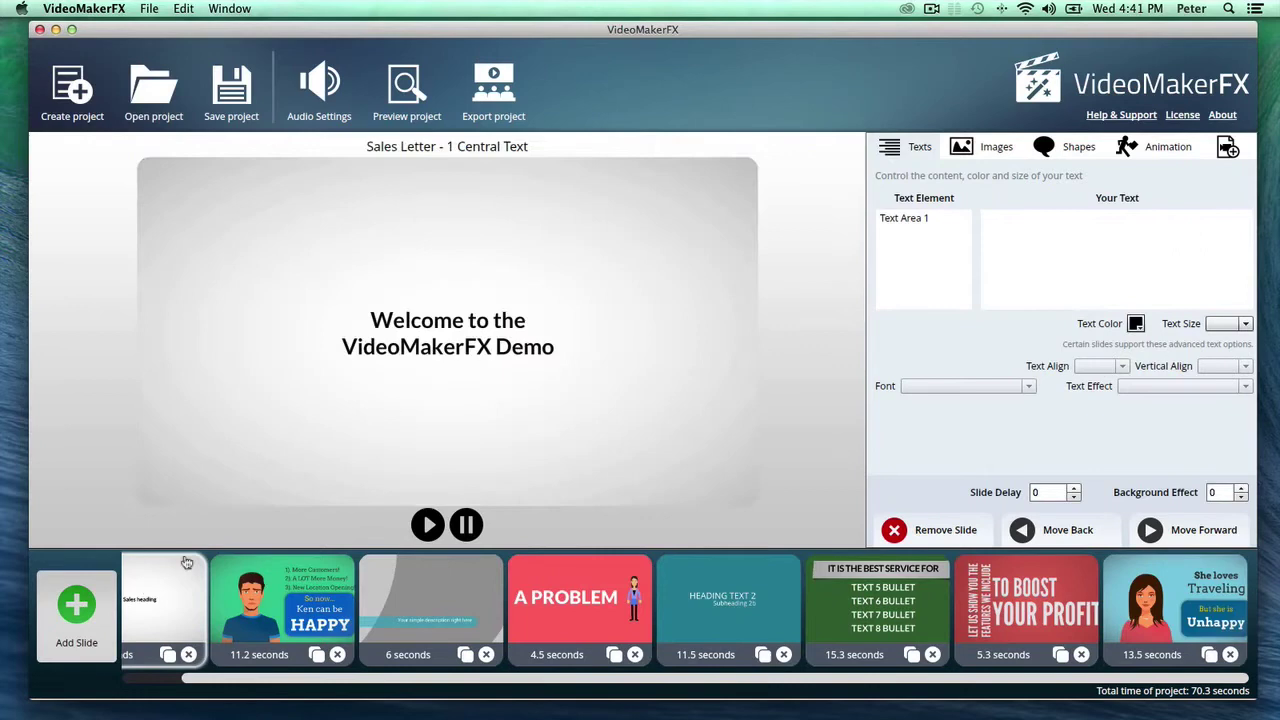
click(931, 222)
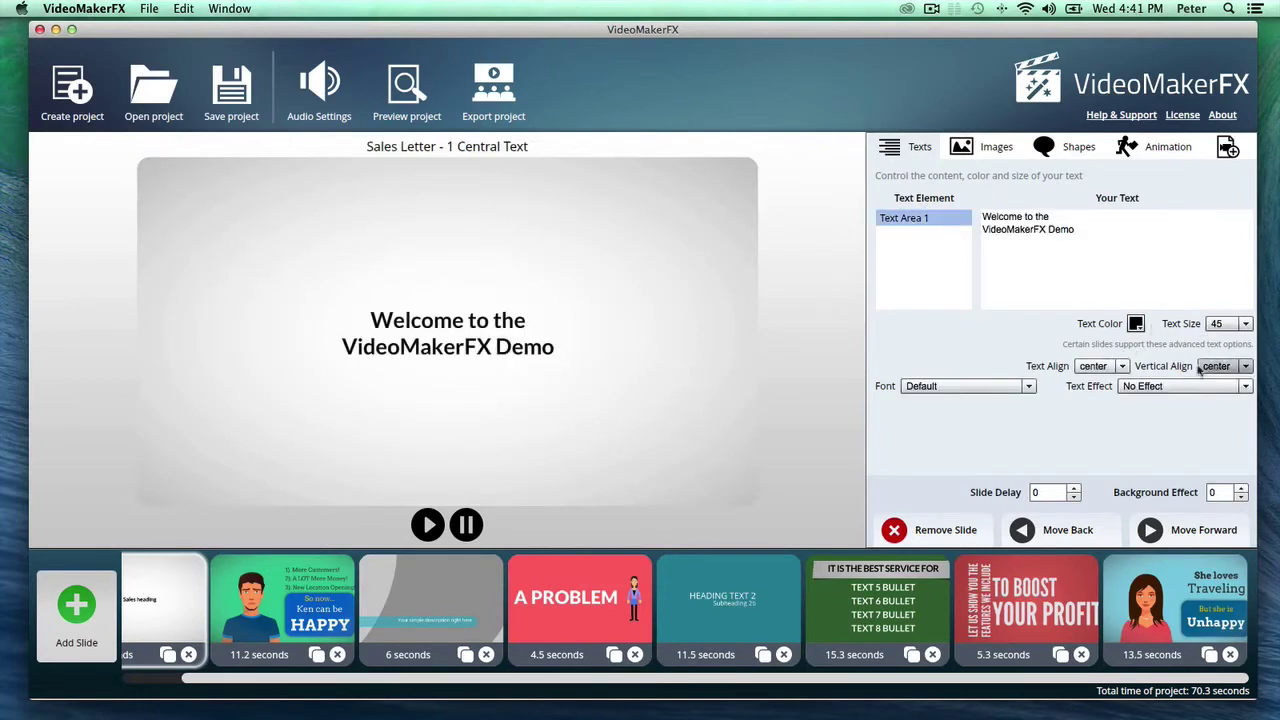
click(1180, 386)
click(1135, 416)
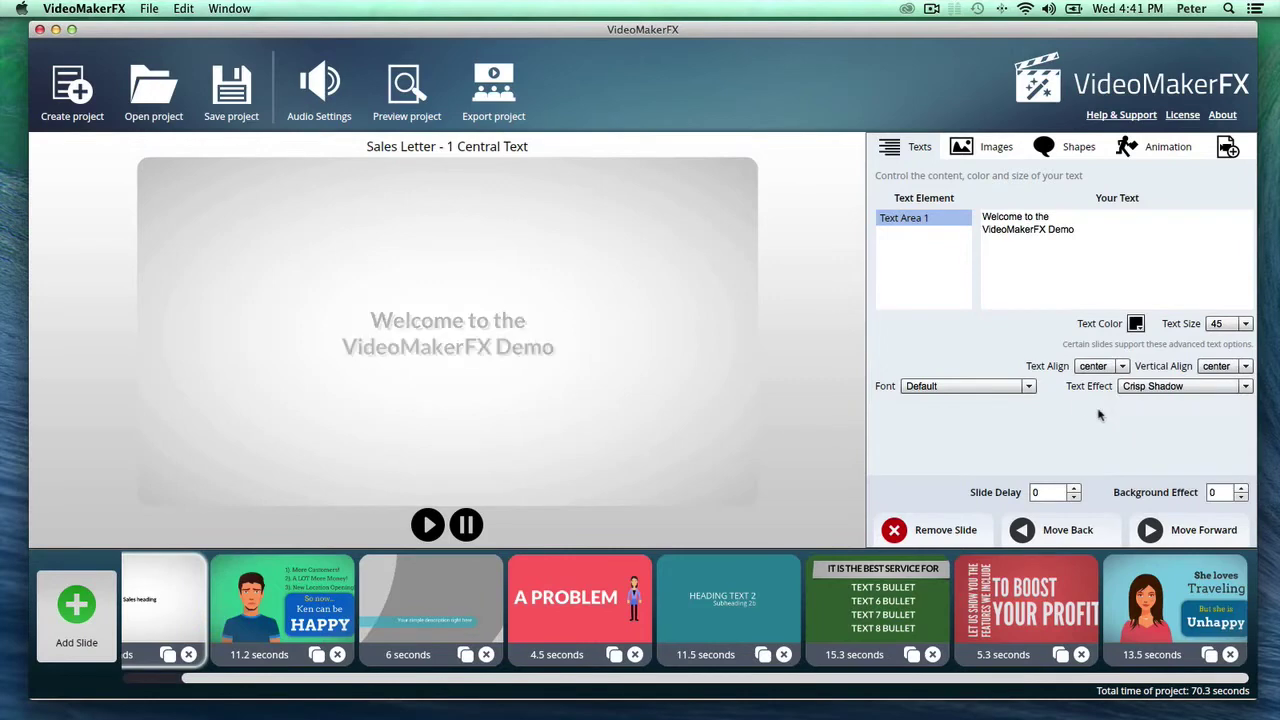
click(1020, 386)
click(997, 451)
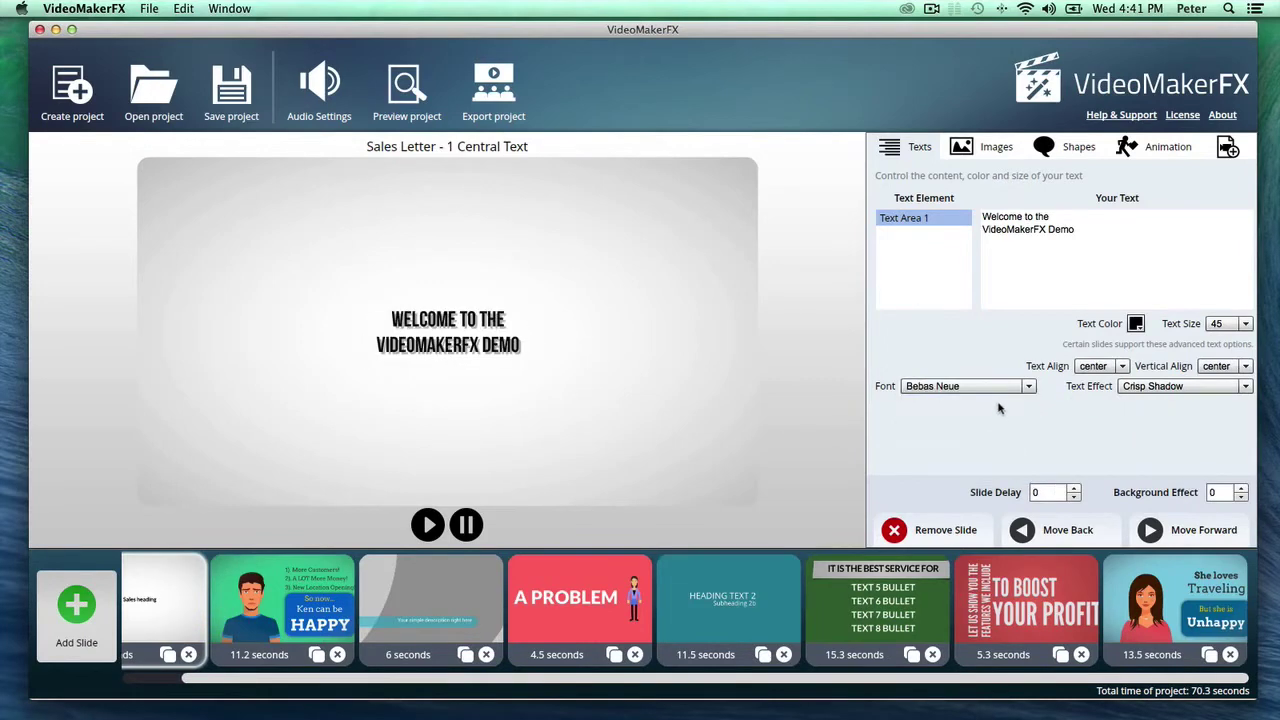
Set the title to size 65 and colour it red after trying yellow.
click(1238, 323)
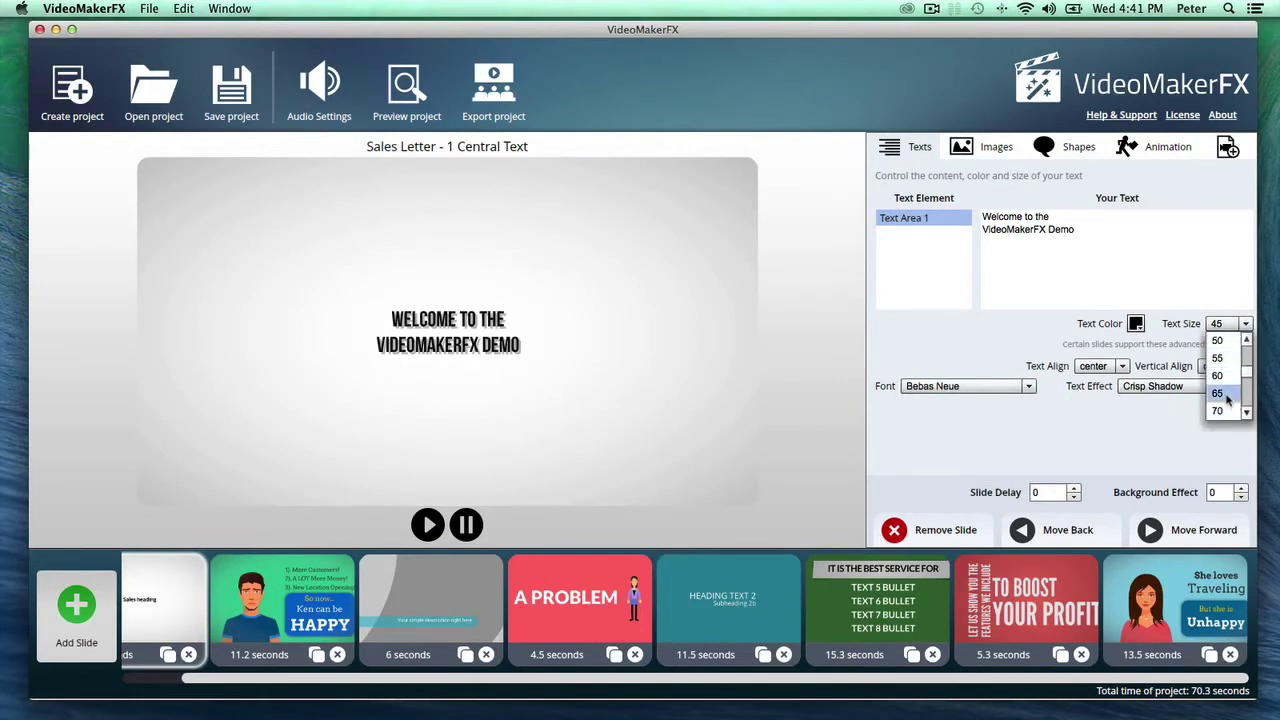
click(1218, 393)
click(1136, 323)
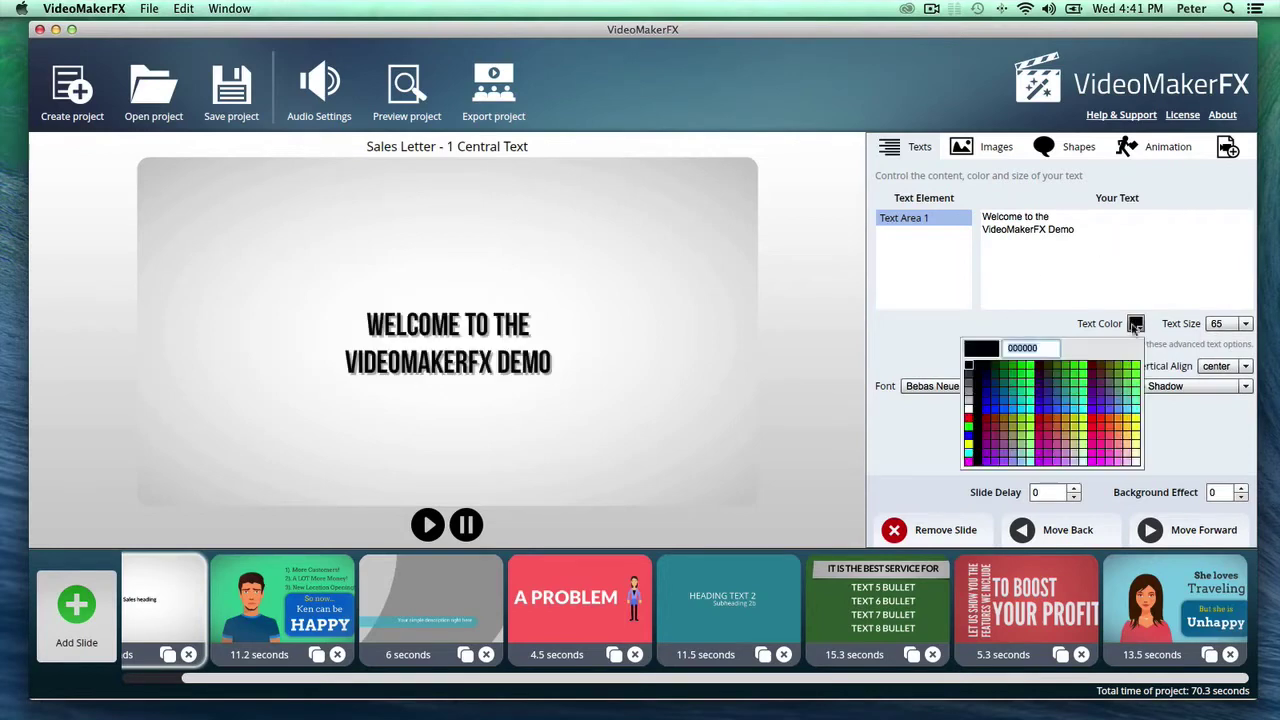
click(1126, 424)
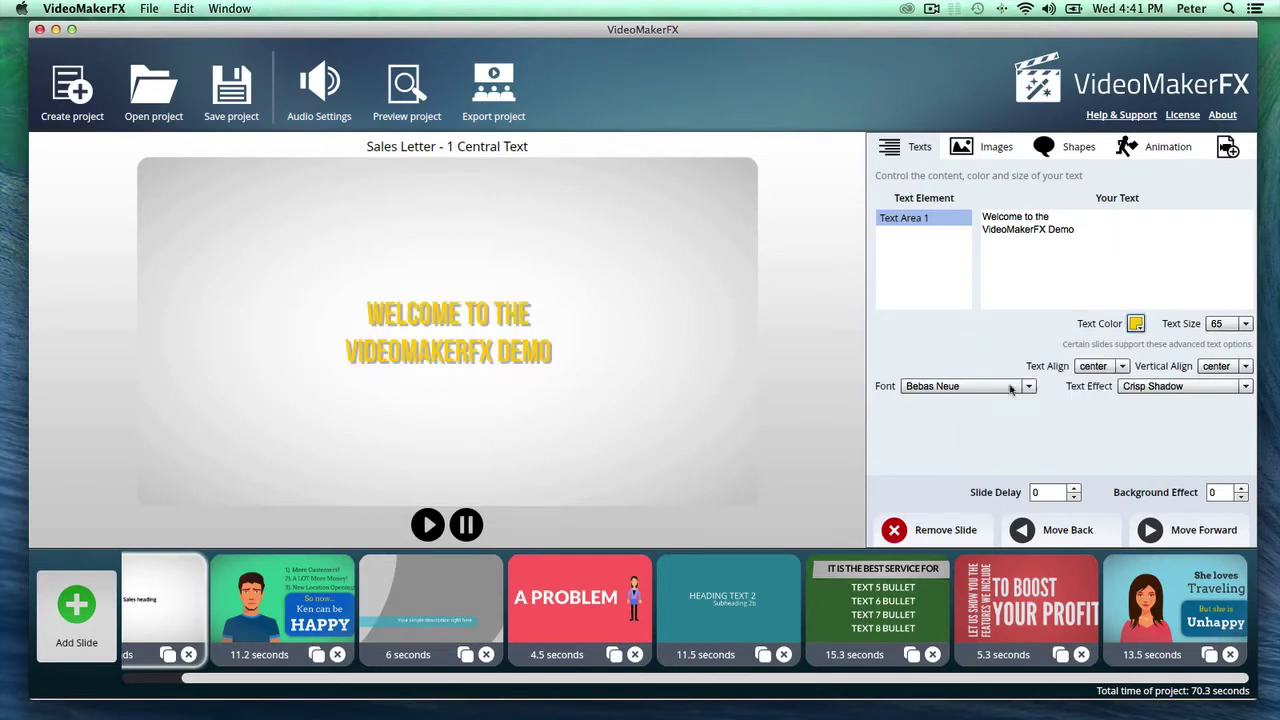
click(1136, 323)
click(1098, 420)
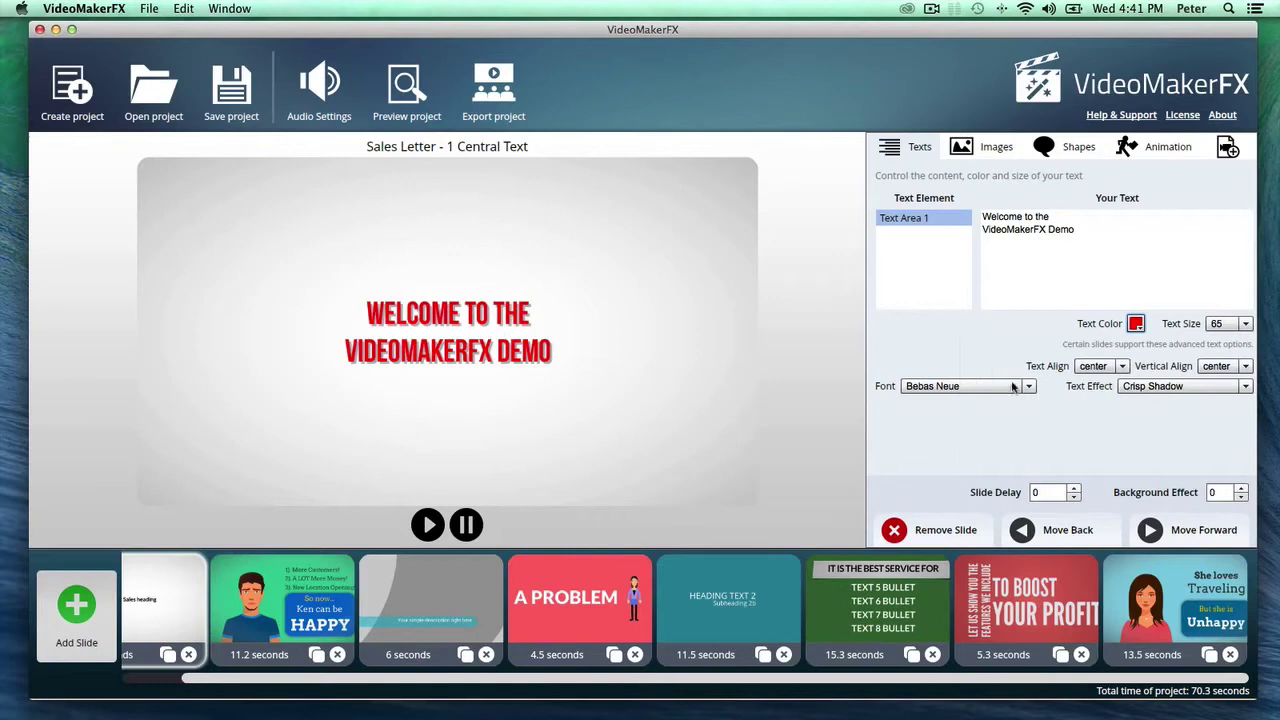
Try pink-red and then blue as the welcome slide's Shape BG colour.
click(1064, 150)
click(961, 203)
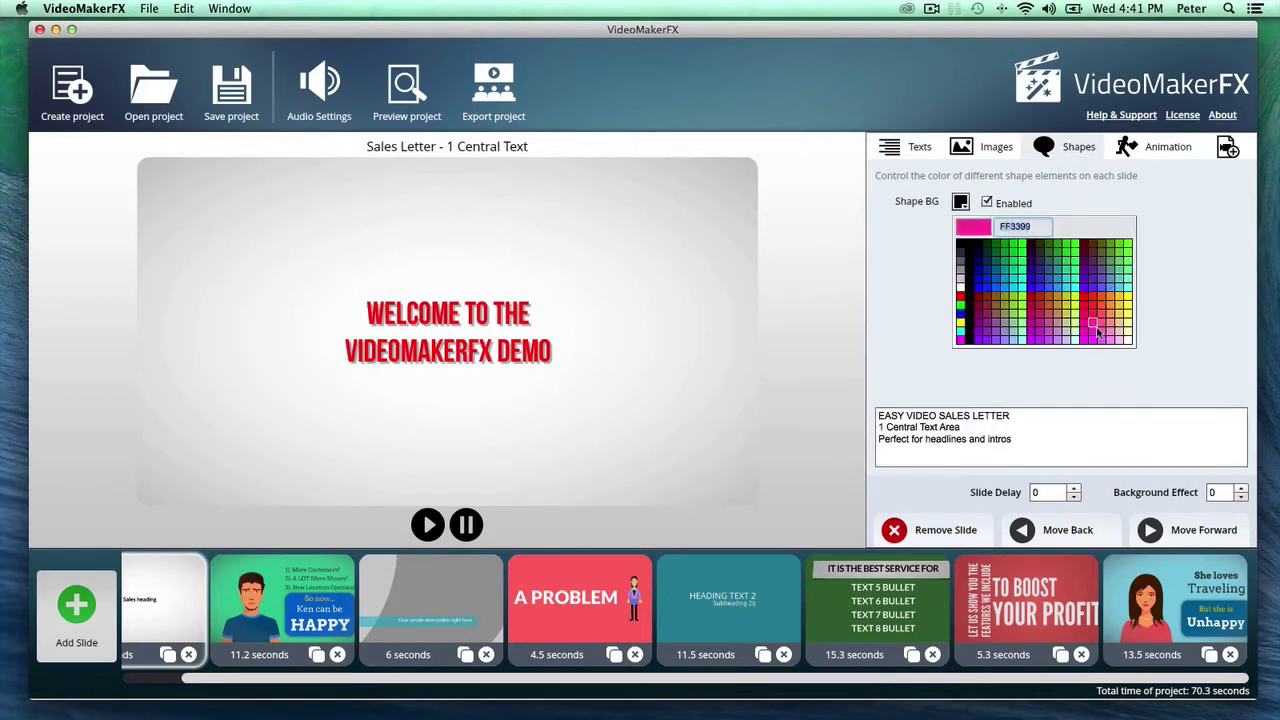
click(1099, 324)
click(960, 202)
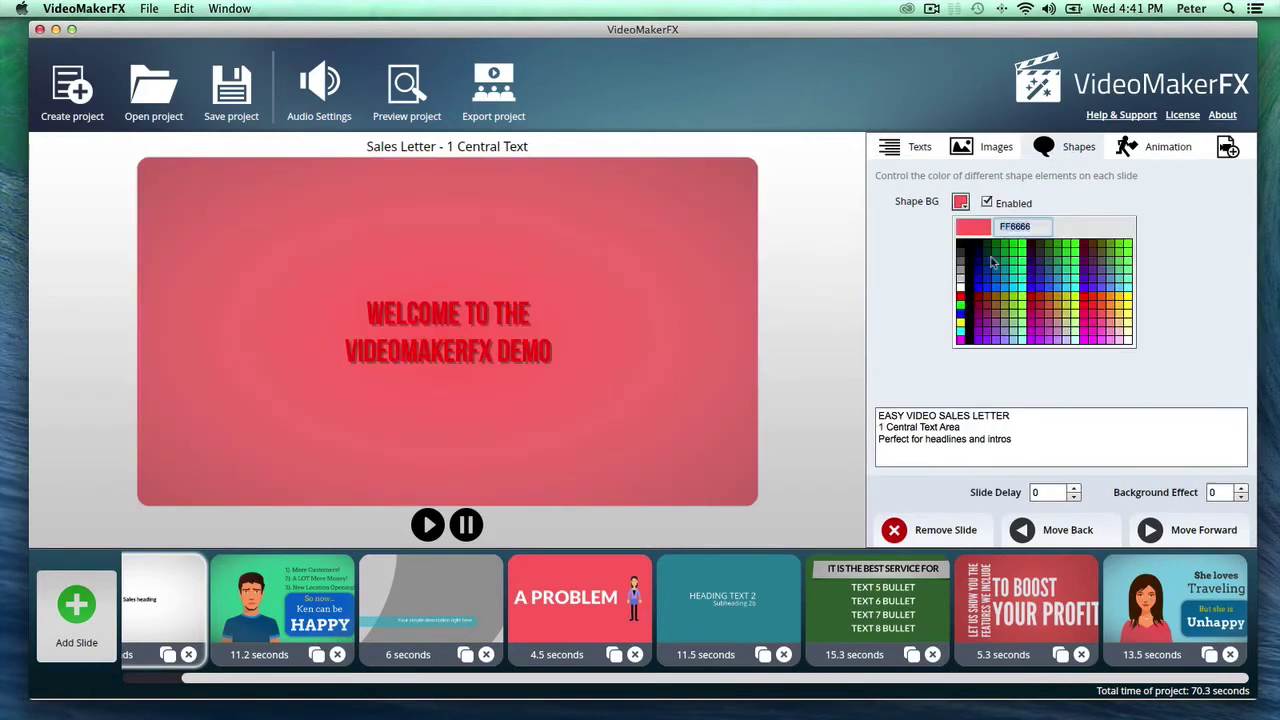
click(1008, 284)
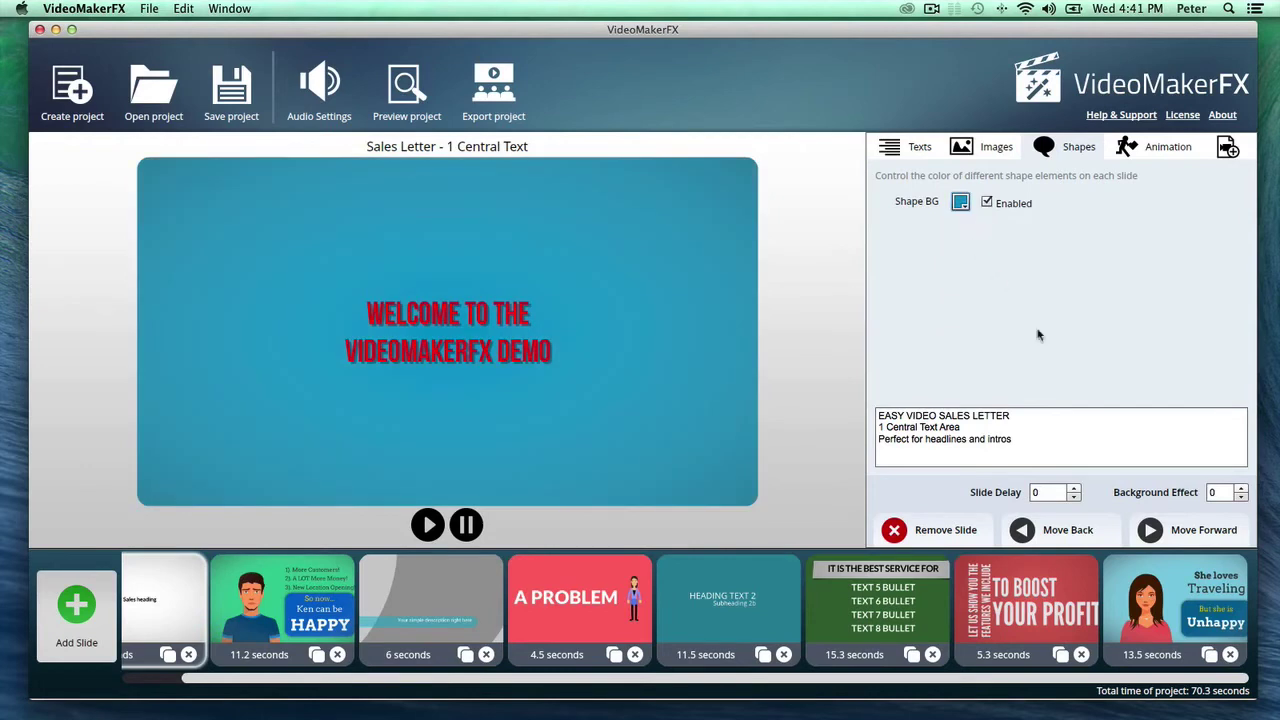
Step the Background Effect spinner up to 7.
click(1241, 489)
click(1241, 489)
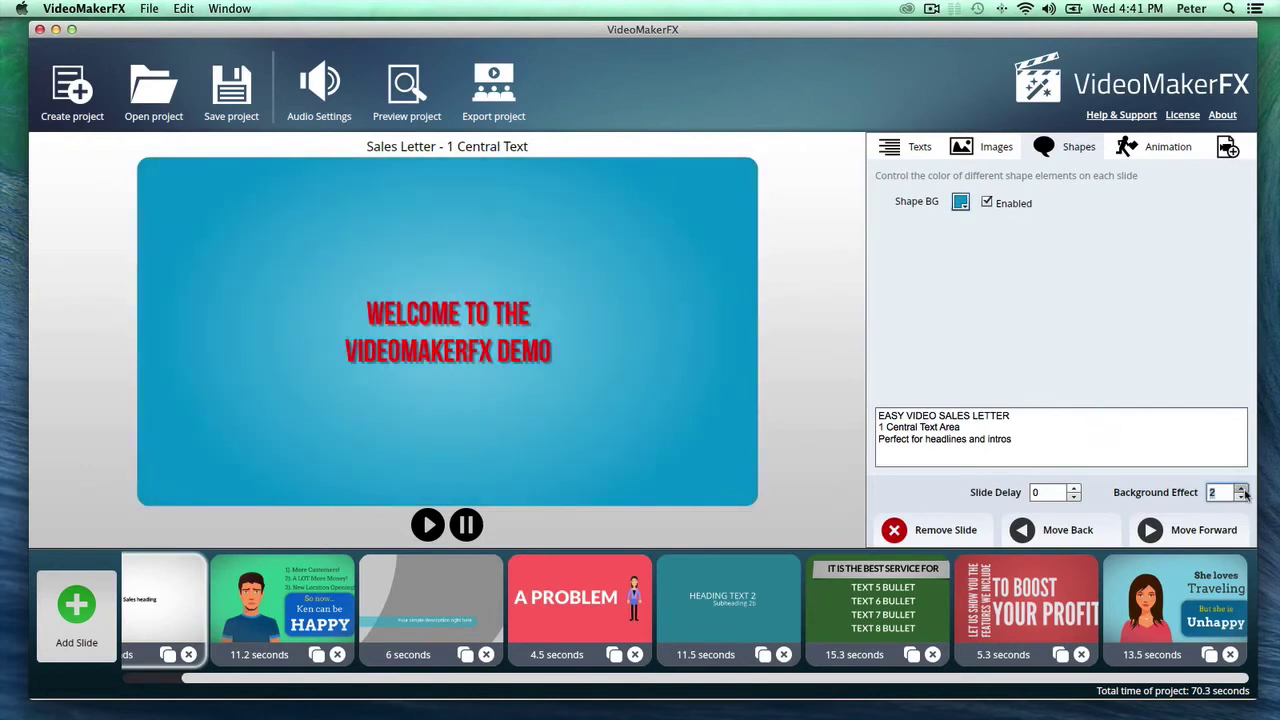
click(1242, 490)
click(1242, 490)
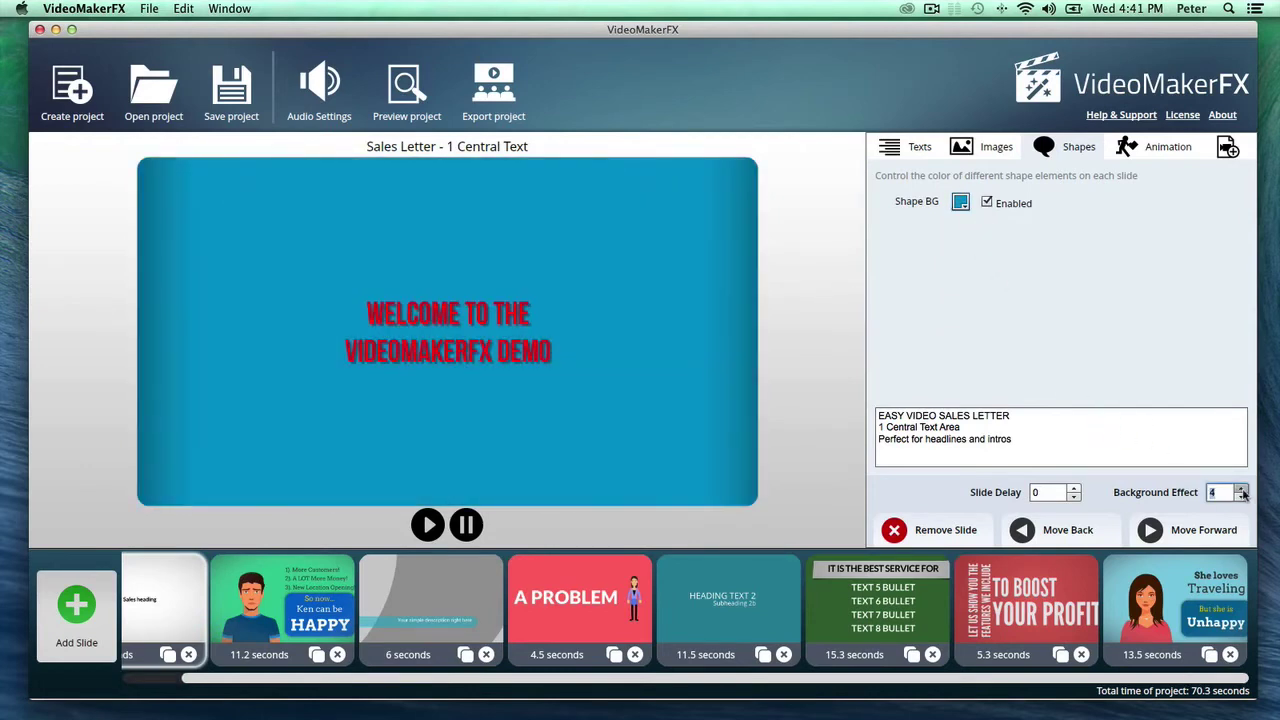
click(1242, 489)
click(1242, 489)
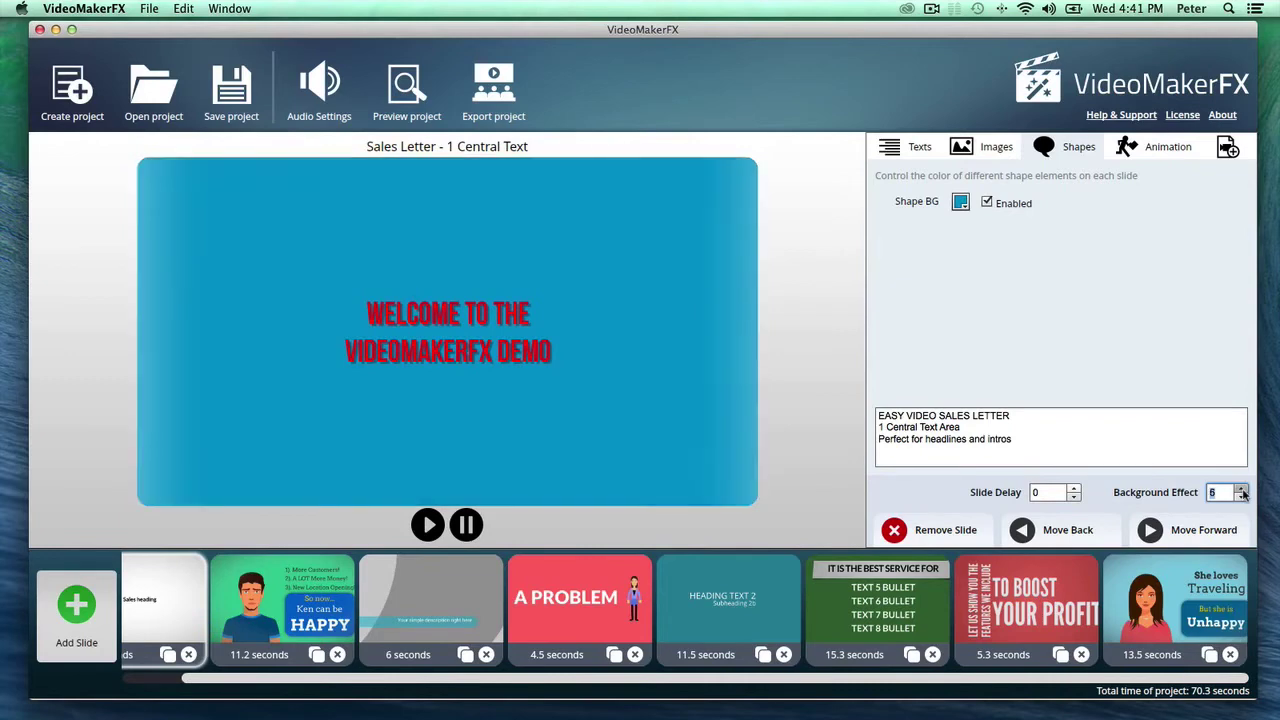
click(1242, 489)
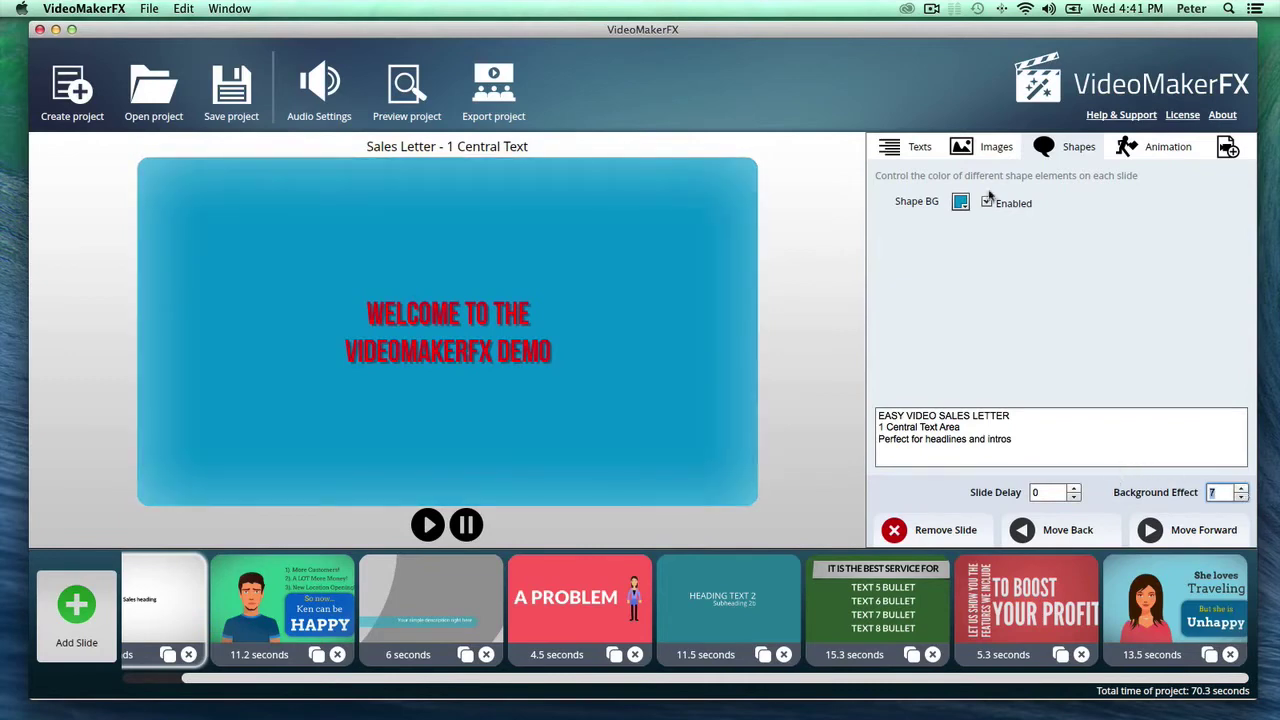
Settle the Shape BG colour on dark red after trying pink.
click(960, 202)
click(1098, 330)
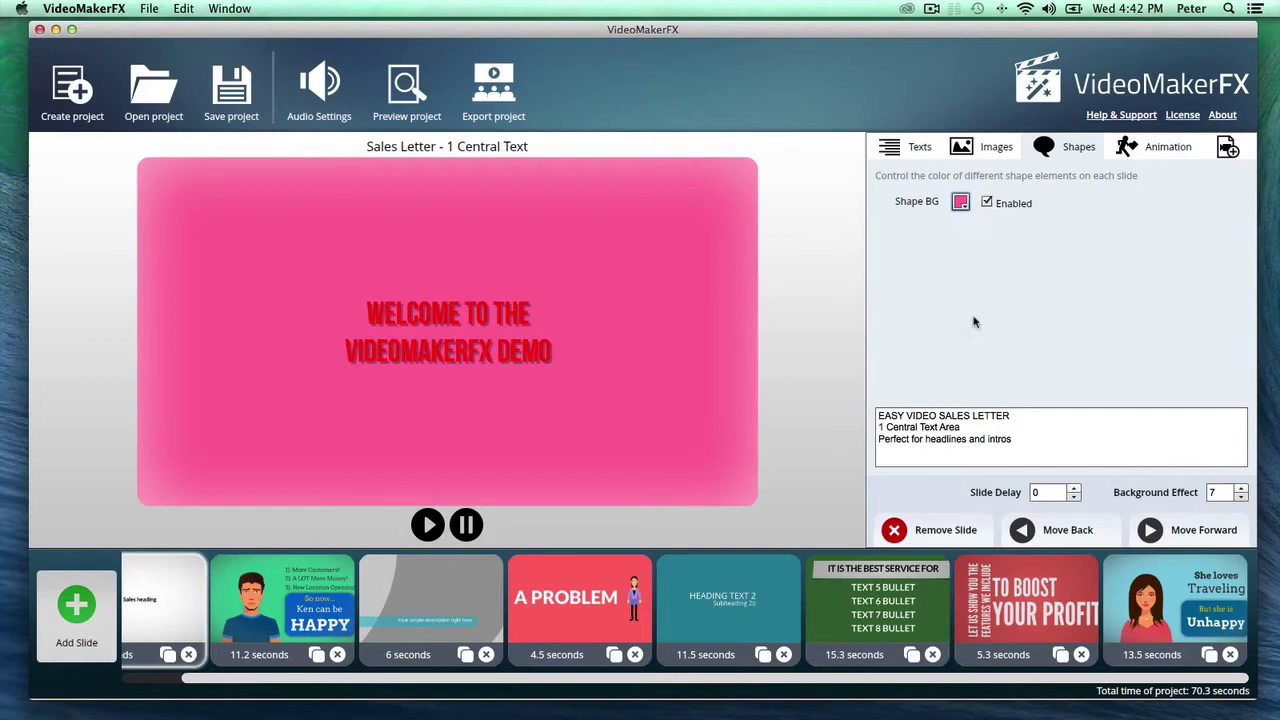
click(960, 202)
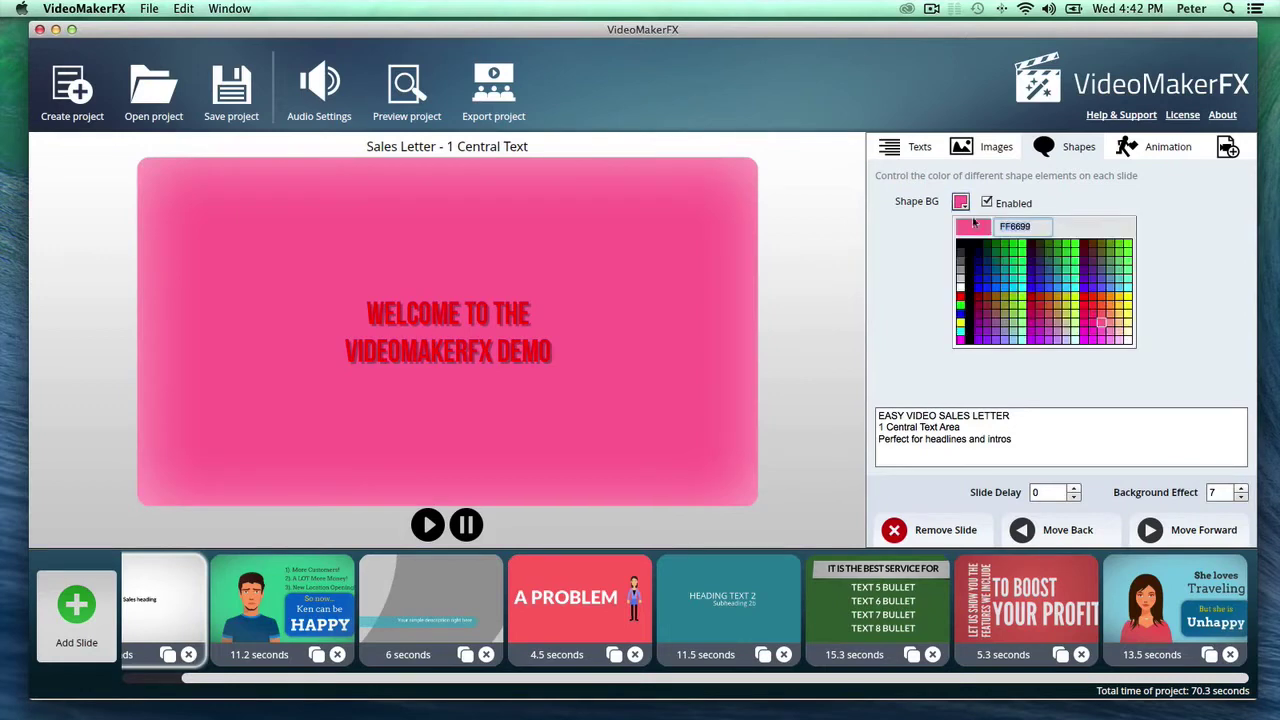
click(1023, 317)
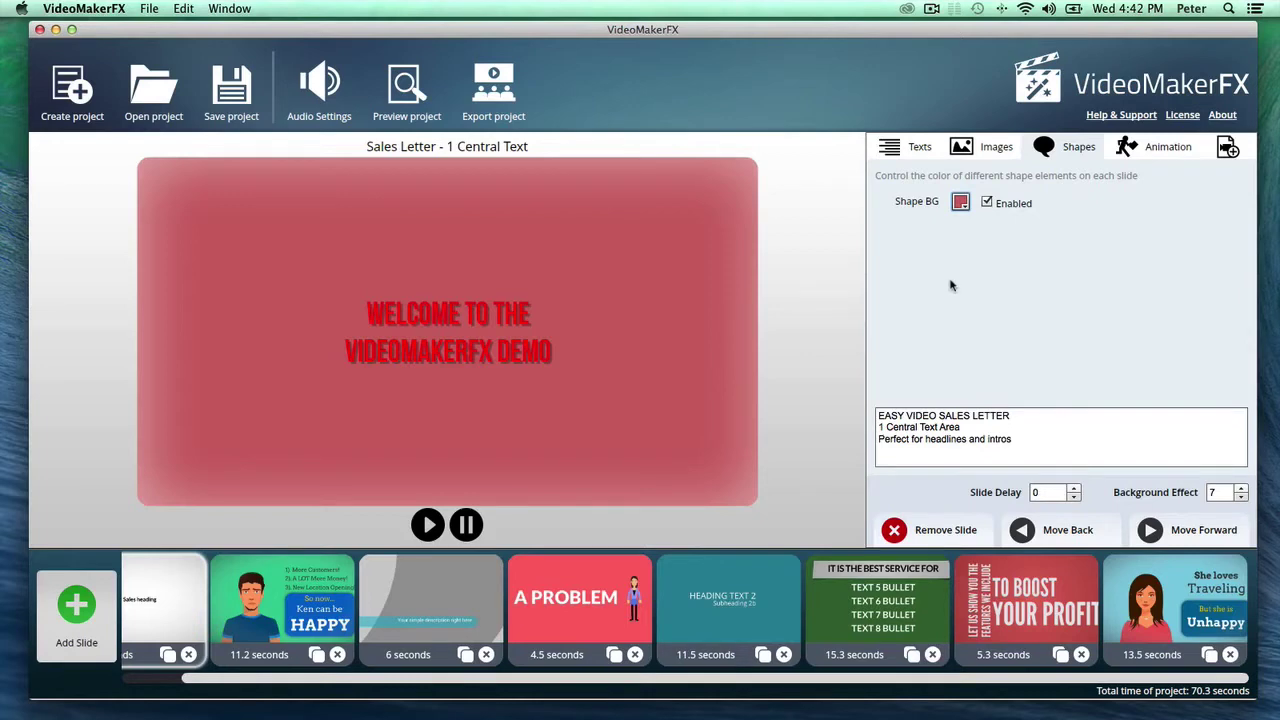
Cycle Animation 1 through the sunburst to the floating bokeh background animation.
click(1127, 147)
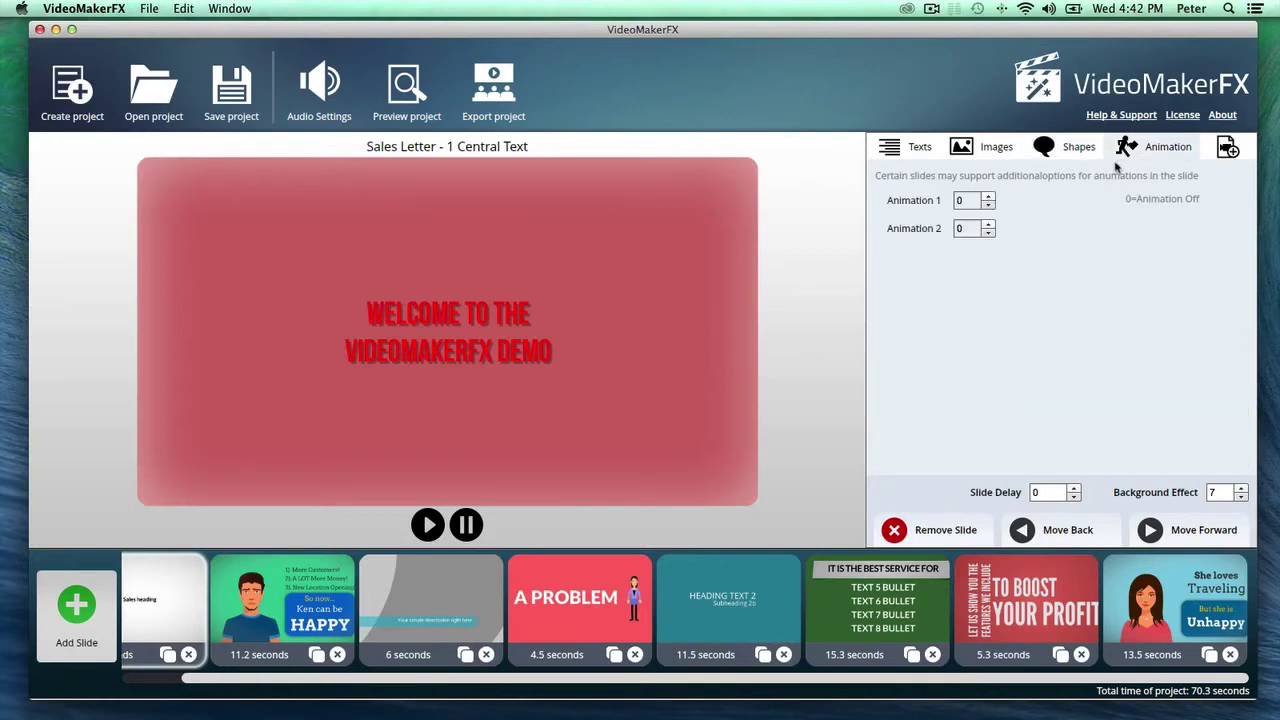
click(989, 197)
click(989, 197)
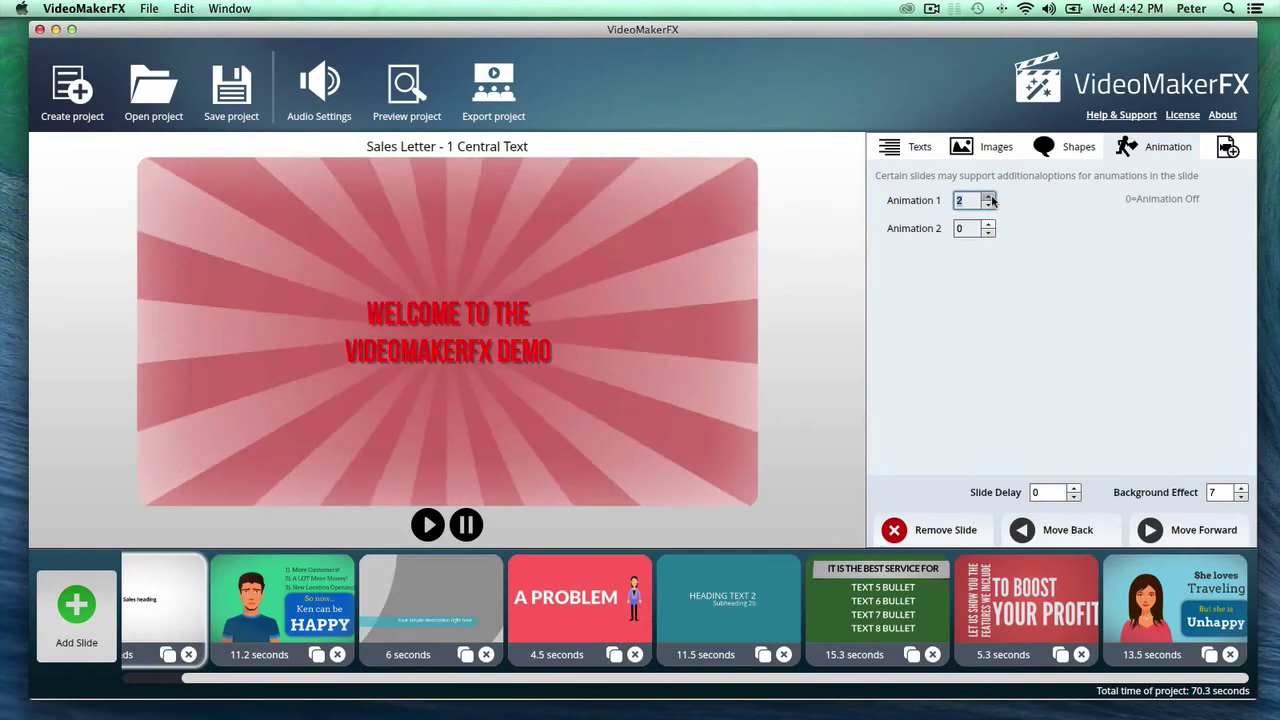
click(989, 197)
click(989, 197)
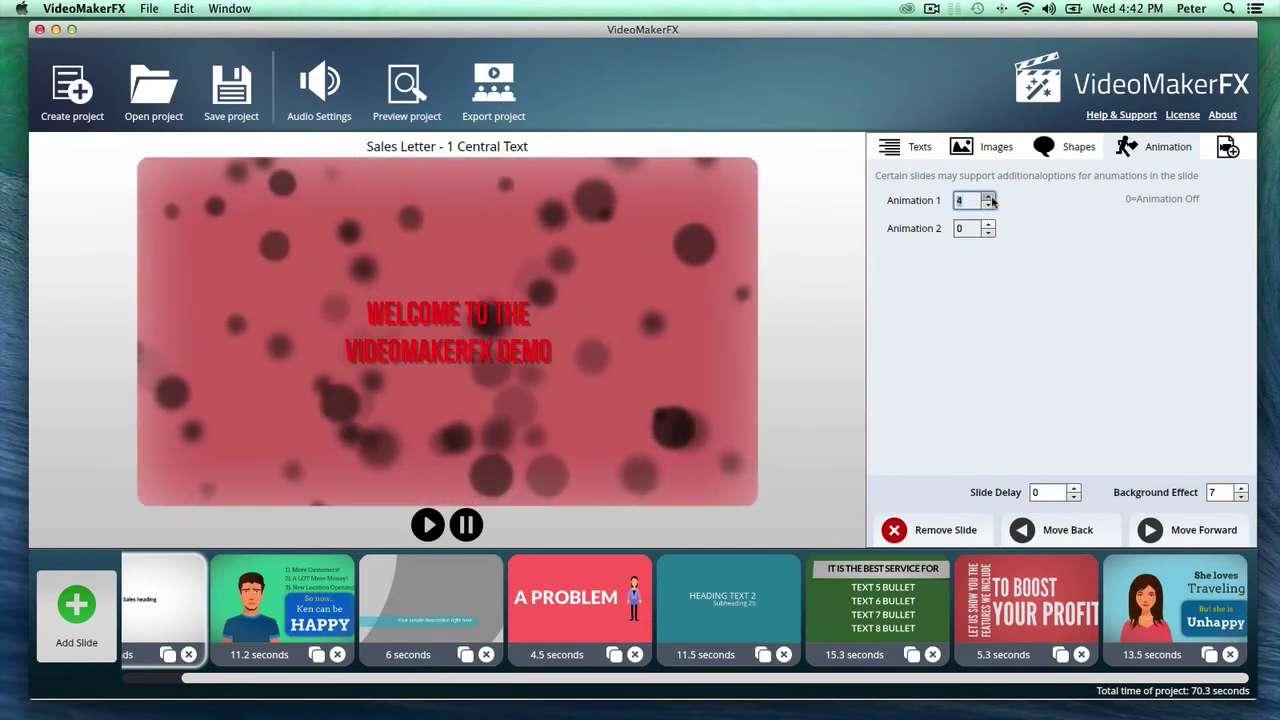
click(989, 197)
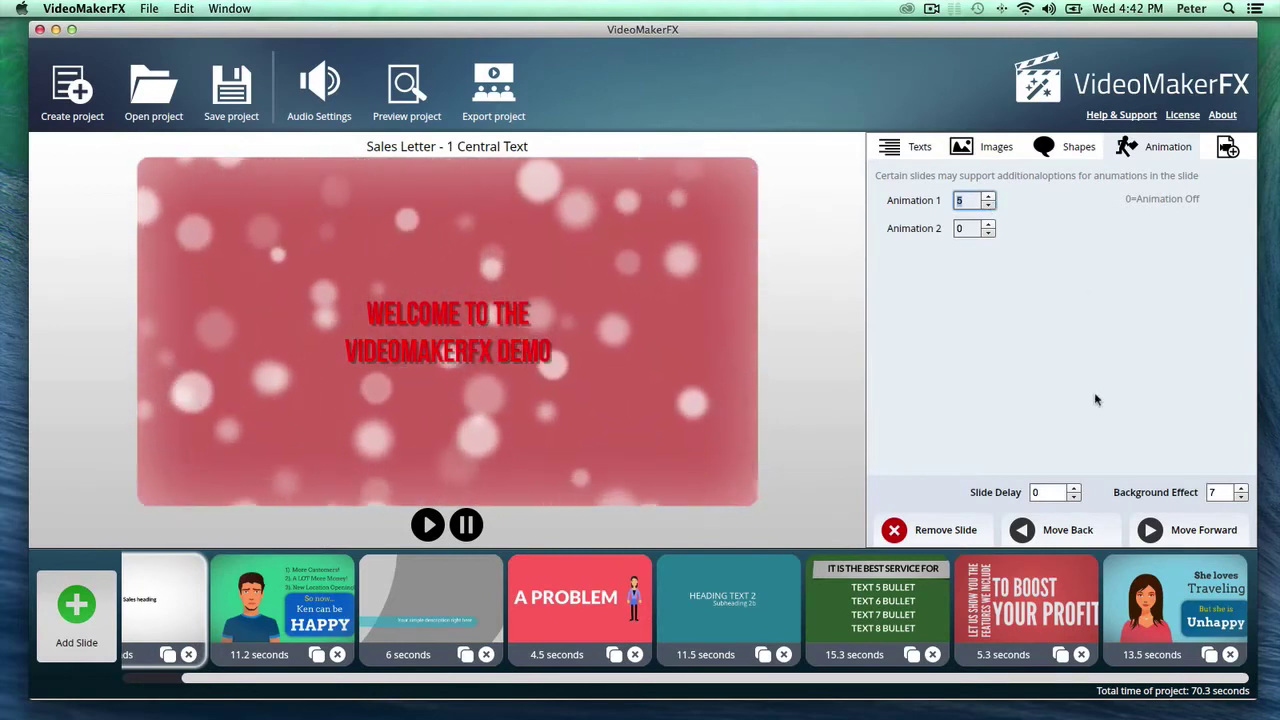
Make the welcome title text white.
click(909, 146)
click(1135, 323)
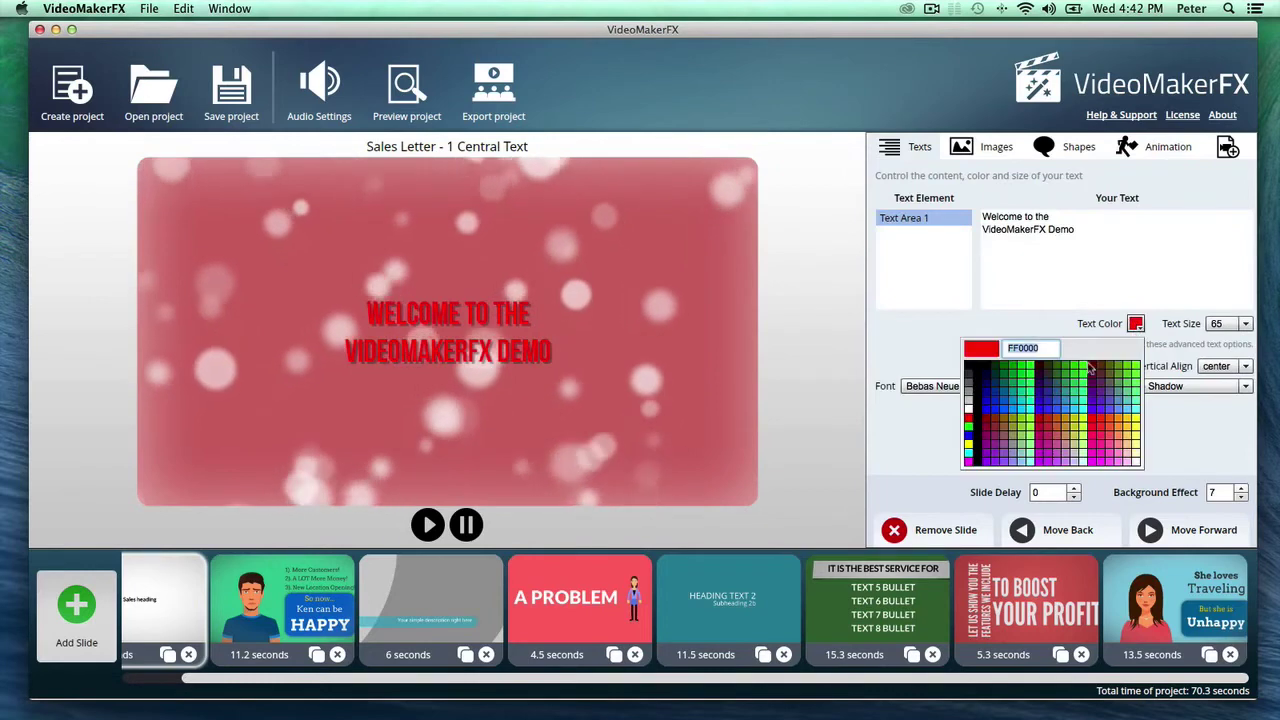
click(968, 406)
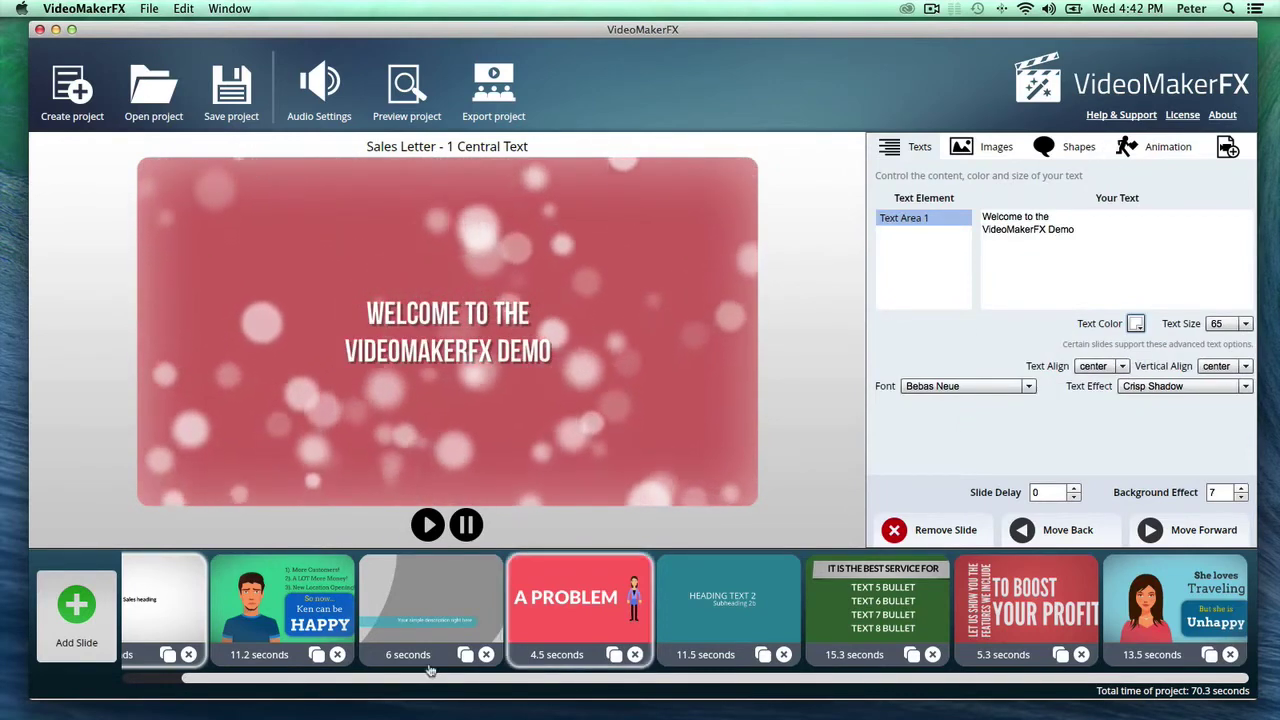
On the Character Ken slide, step Animation 1 up to 4, then set it to 0.
click(281, 613)
click(1138, 151)
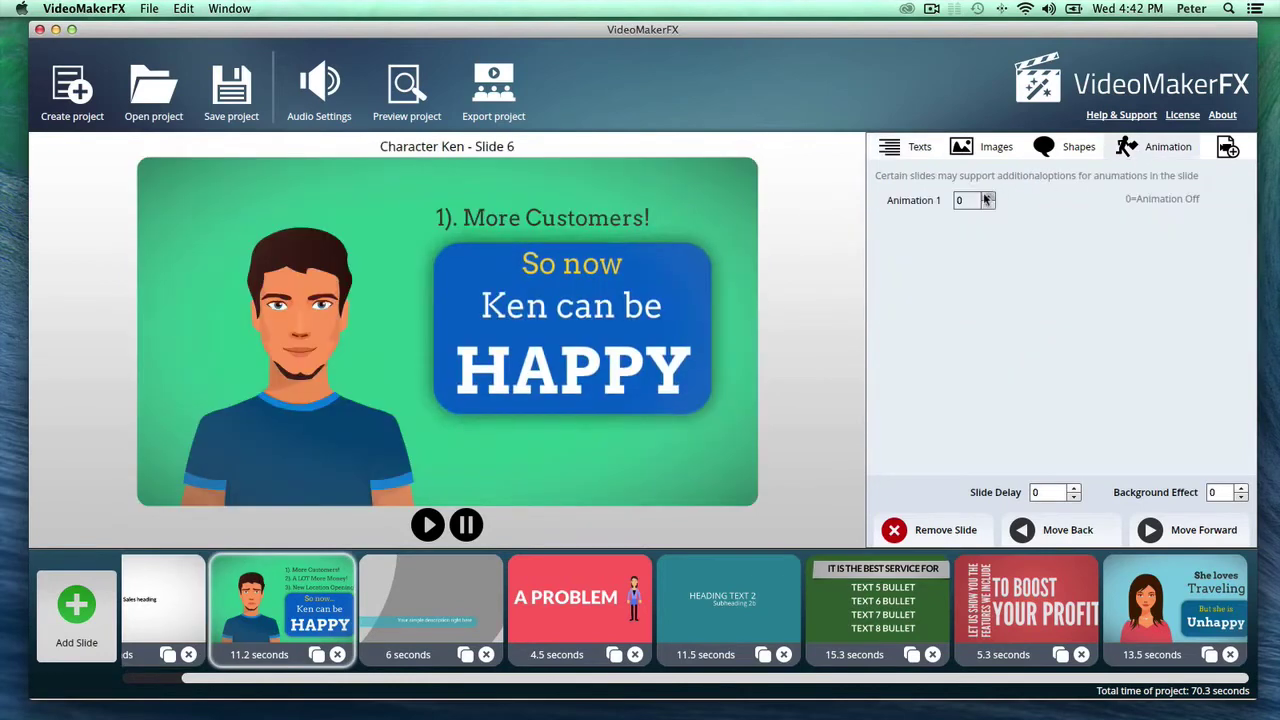
click(985, 200)
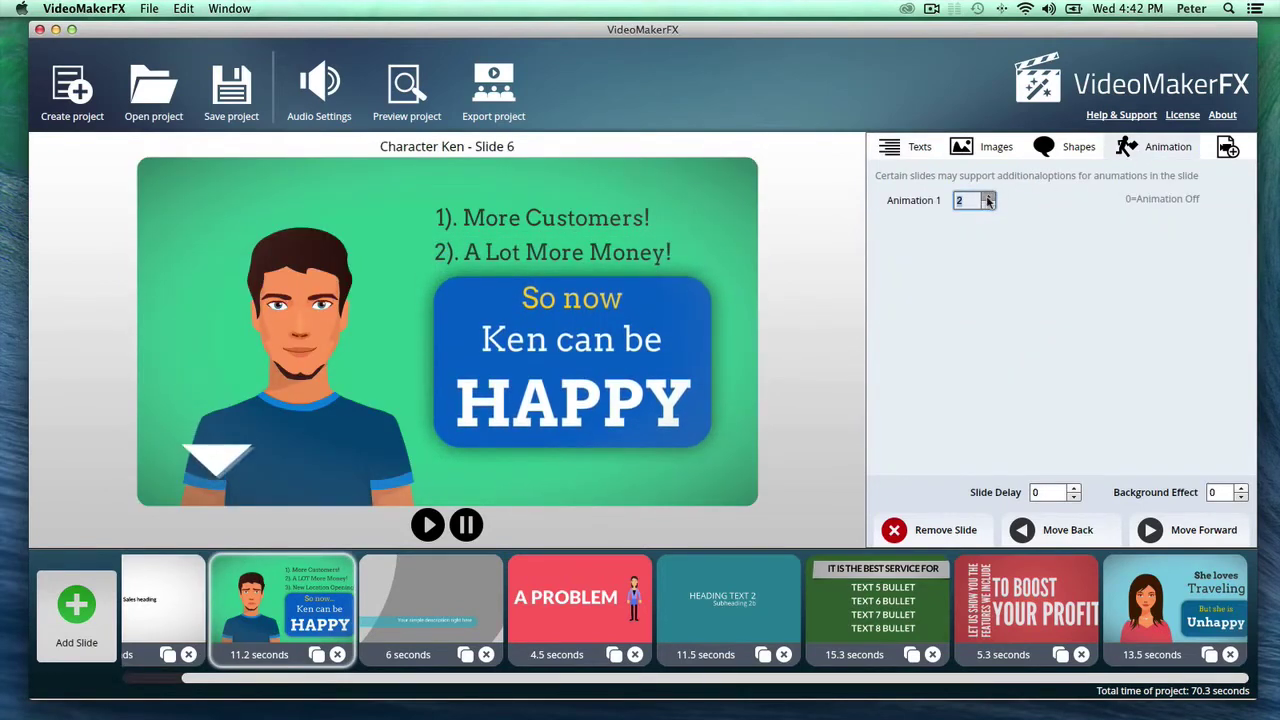
click(987, 198)
click(987, 198)
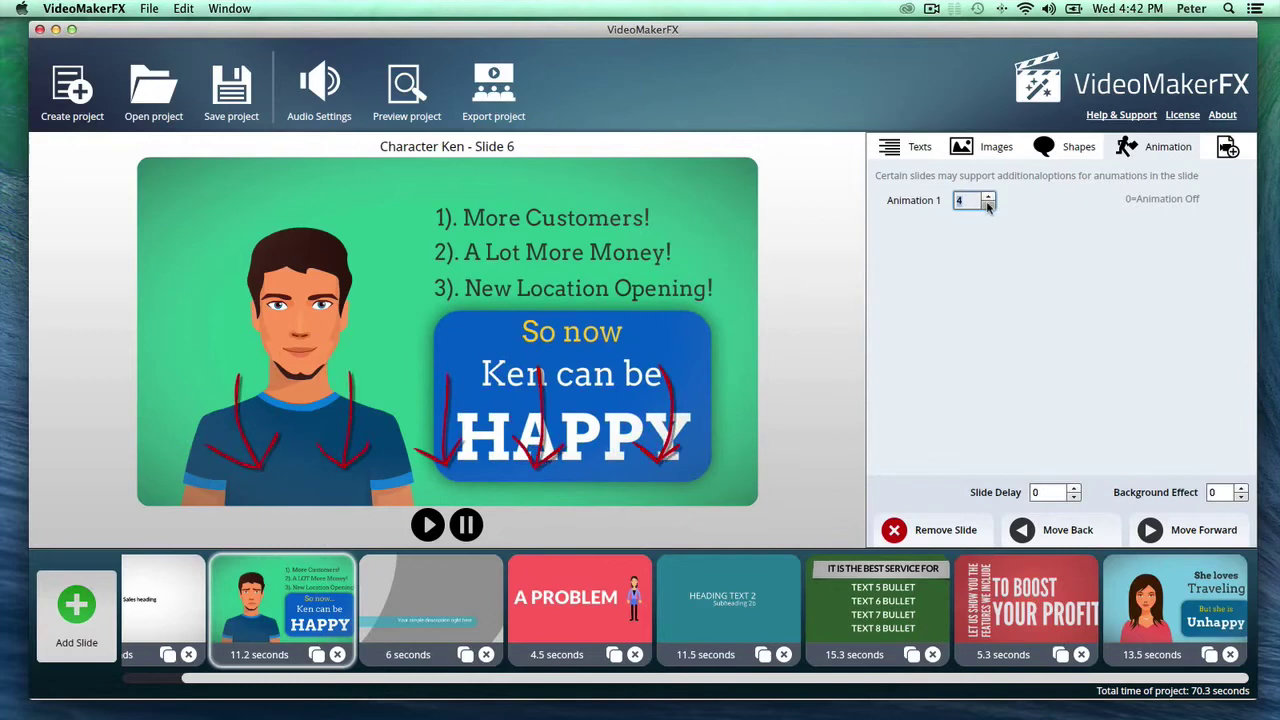
text(0)
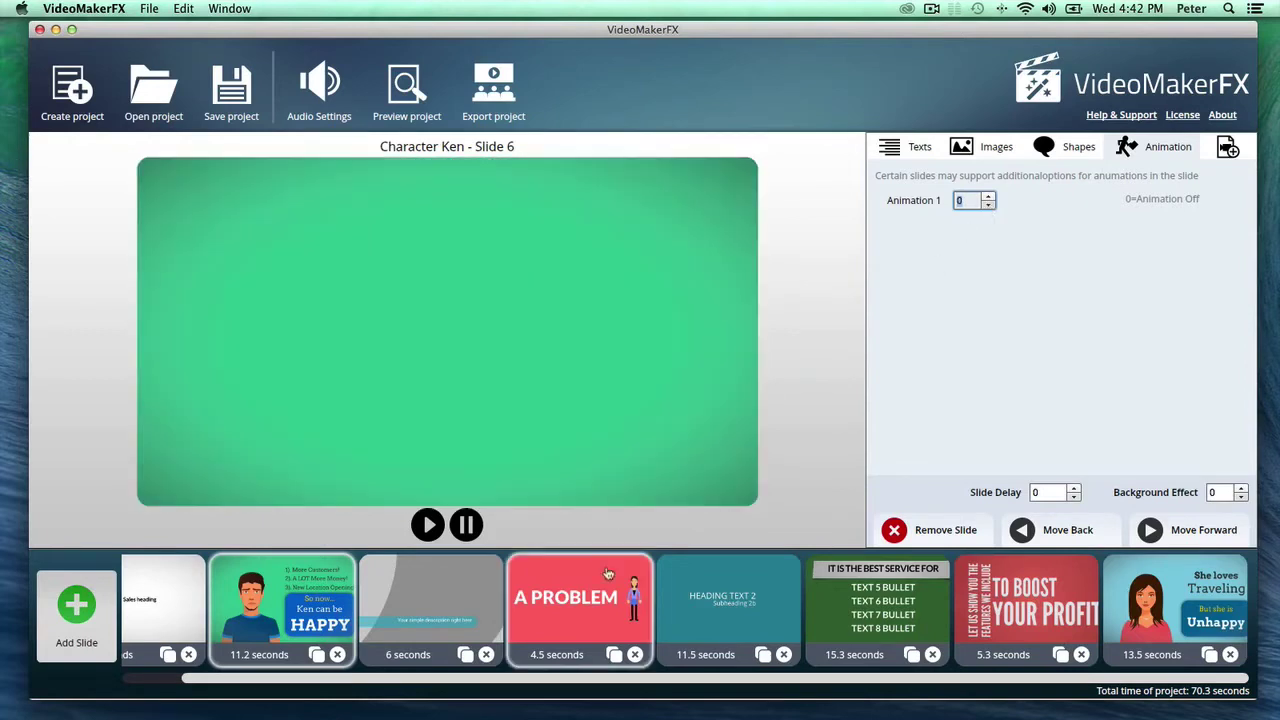
On the Character Lisa A PROBLEM slide, raise Animation 1 to 1, then switch it off.
click(495, 585)
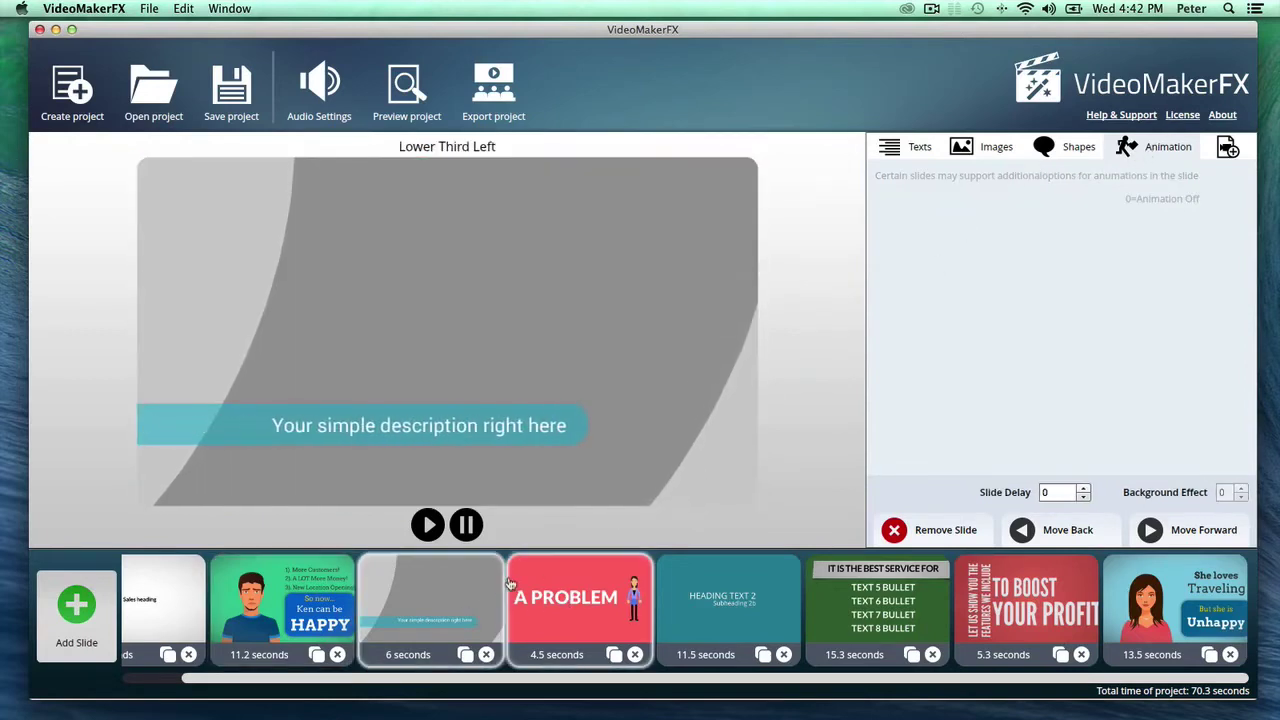
click(512, 585)
click(988, 197)
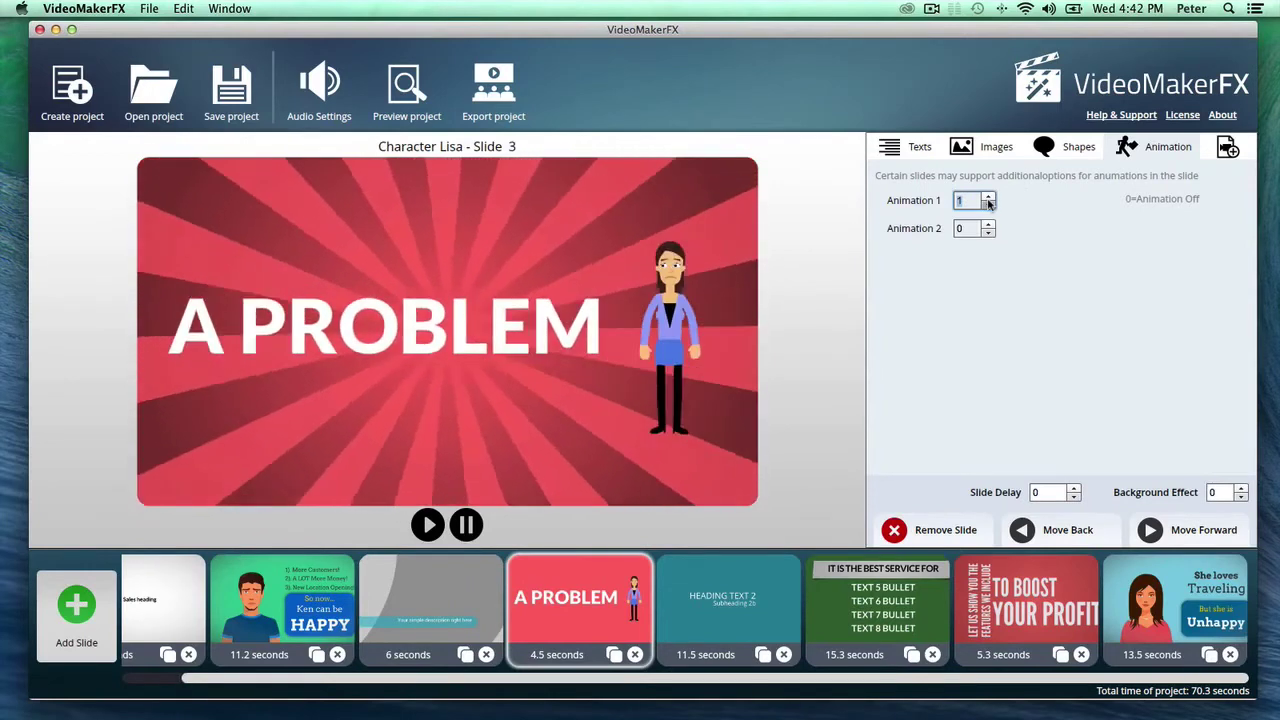
click(988, 205)
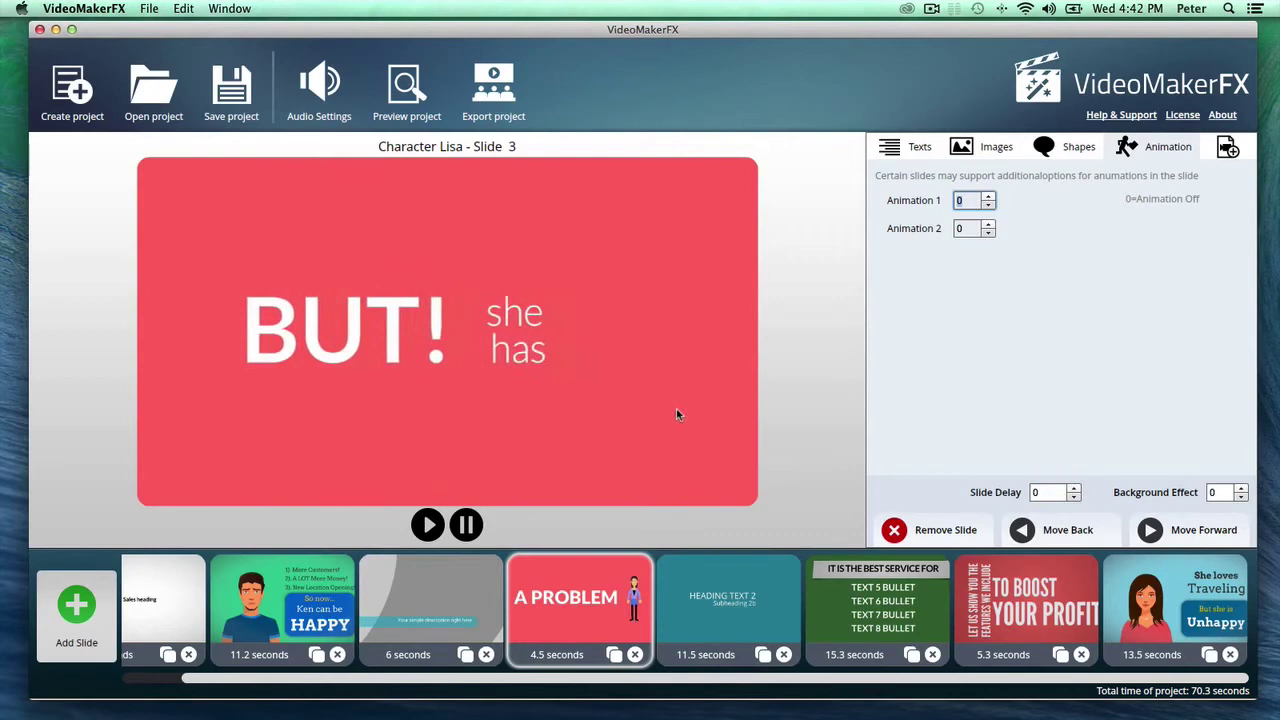
Look over the Heading Text 2, Features Description, Character Anna and TO BOOST YOUR PROFIT slides.
click(728, 600)
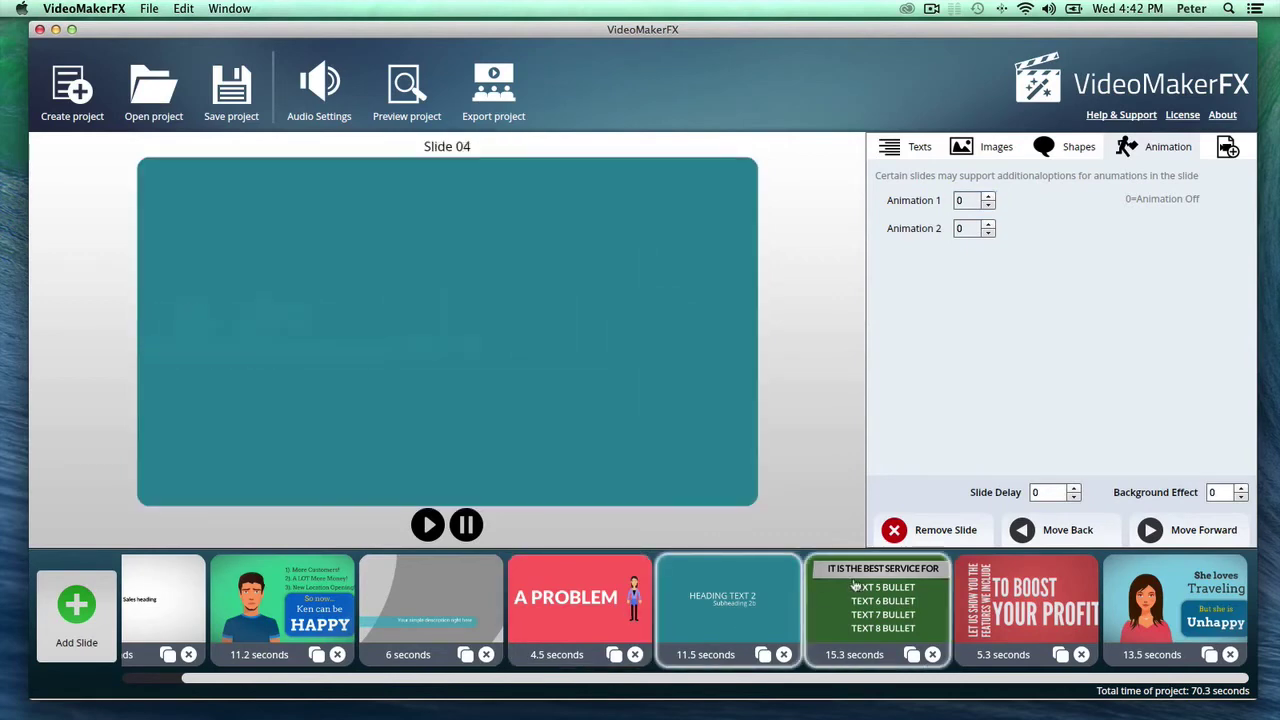
click(855, 585)
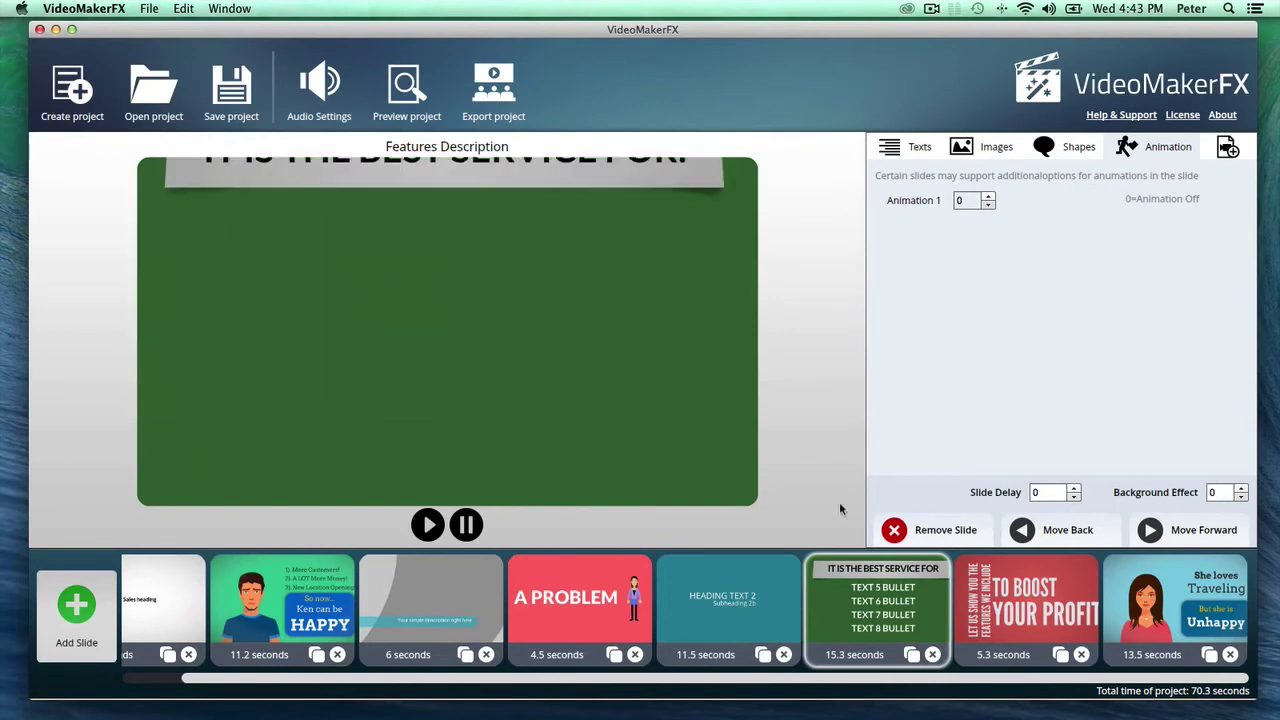
click(1175, 605)
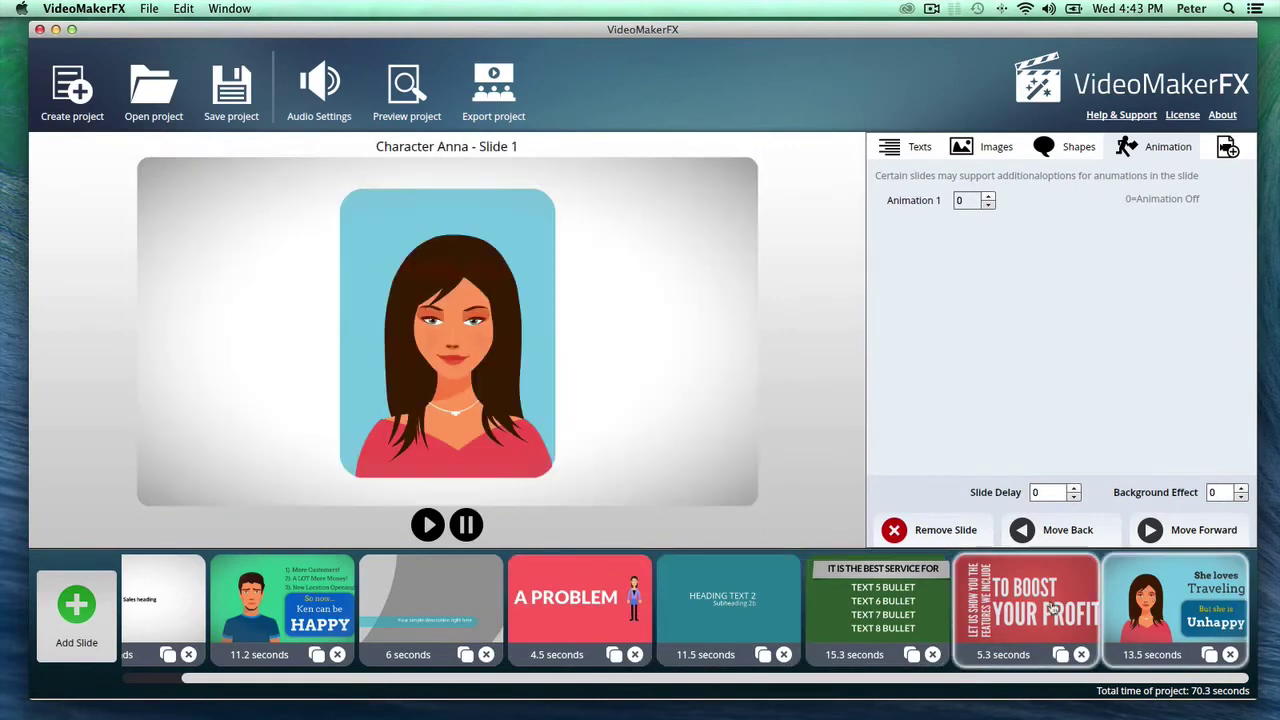
click(1038, 595)
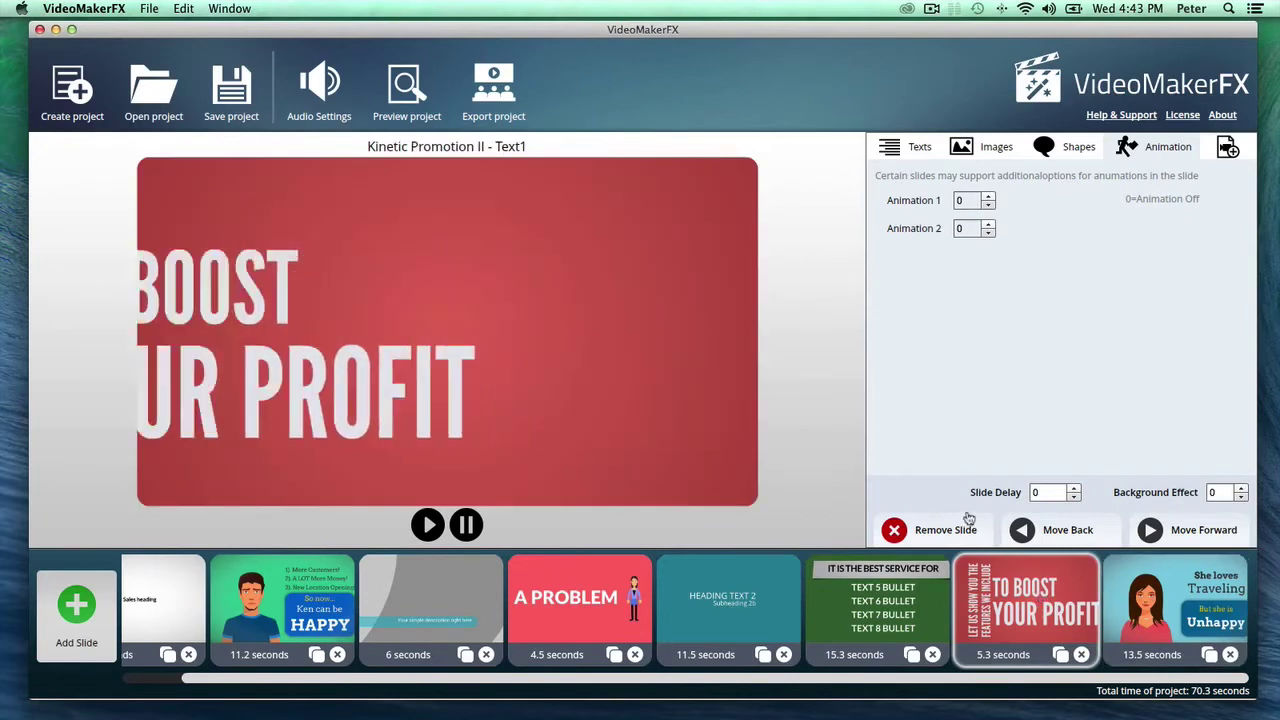
Add a Whiteboard - Hand Place Image slide from -ESSENTIALS - Whiteboard I and preview it.
click(60, 598)
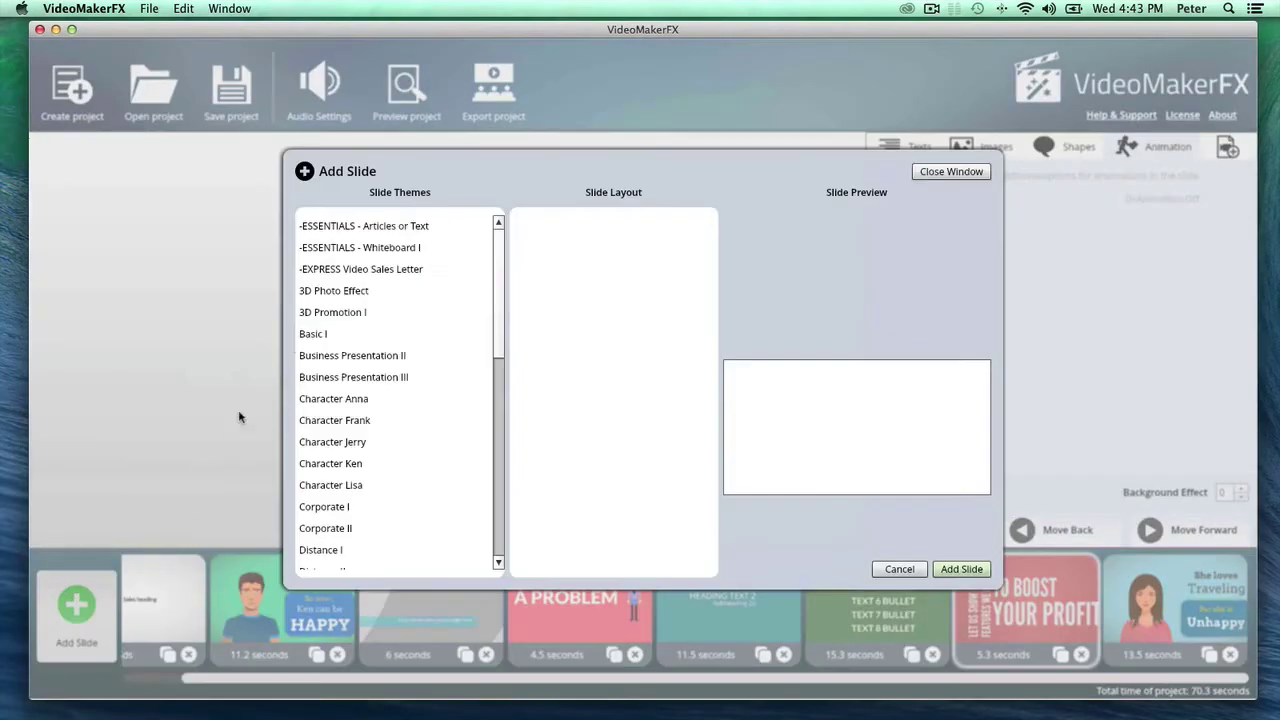
click(322, 248)
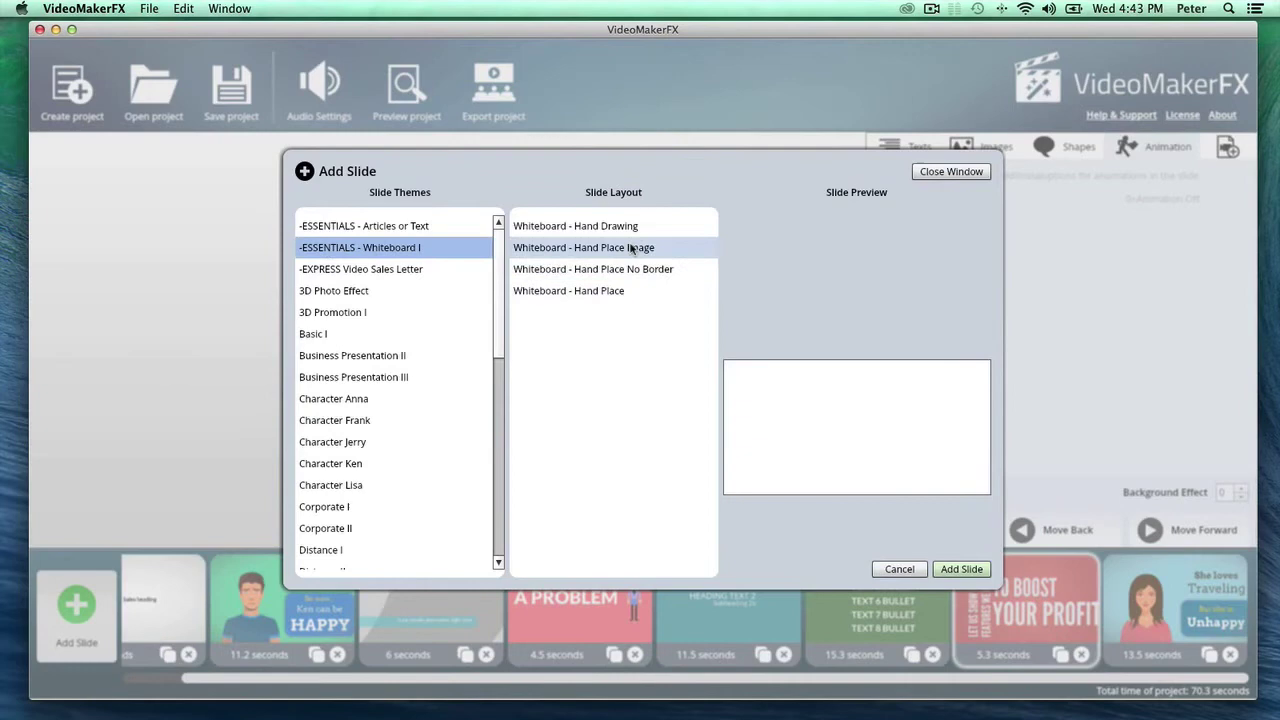
click(632, 249)
click(961, 569)
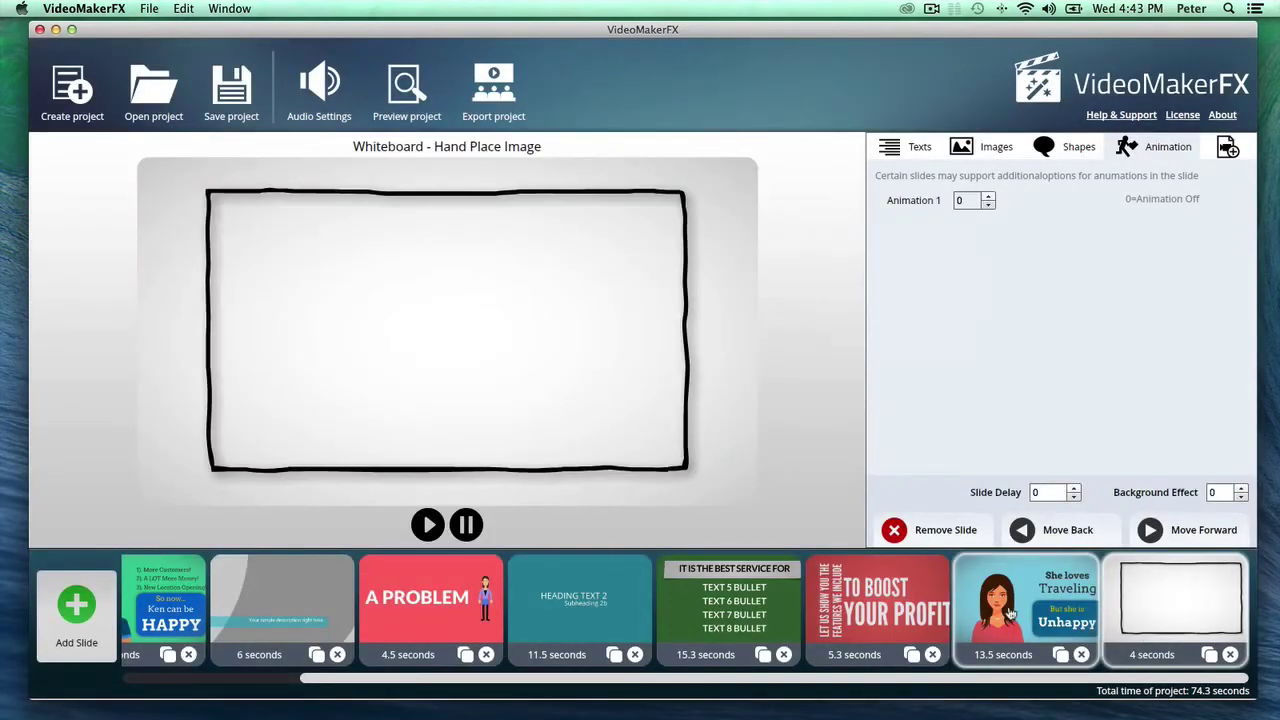
click(1191, 596)
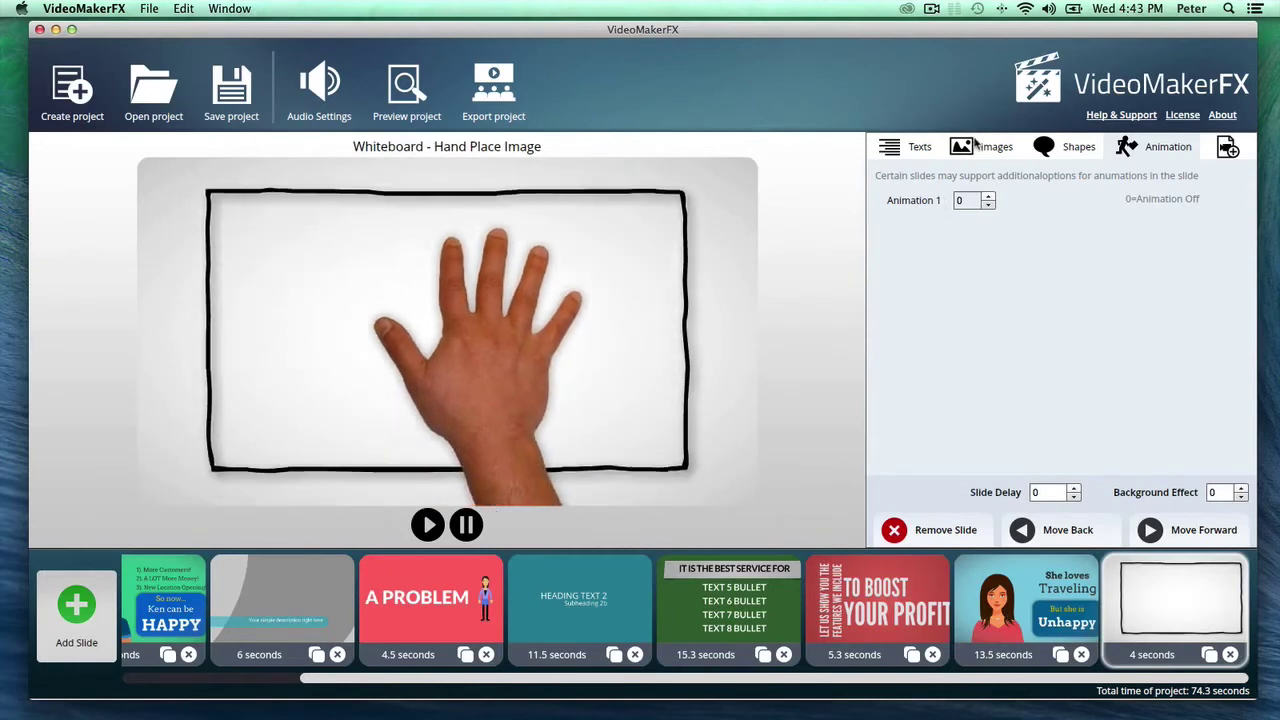
Fill the slide's image area with the desert photo 6.jpg from the gallery's Photos.
click(978, 146)
click(1133, 240)
click(394, 484)
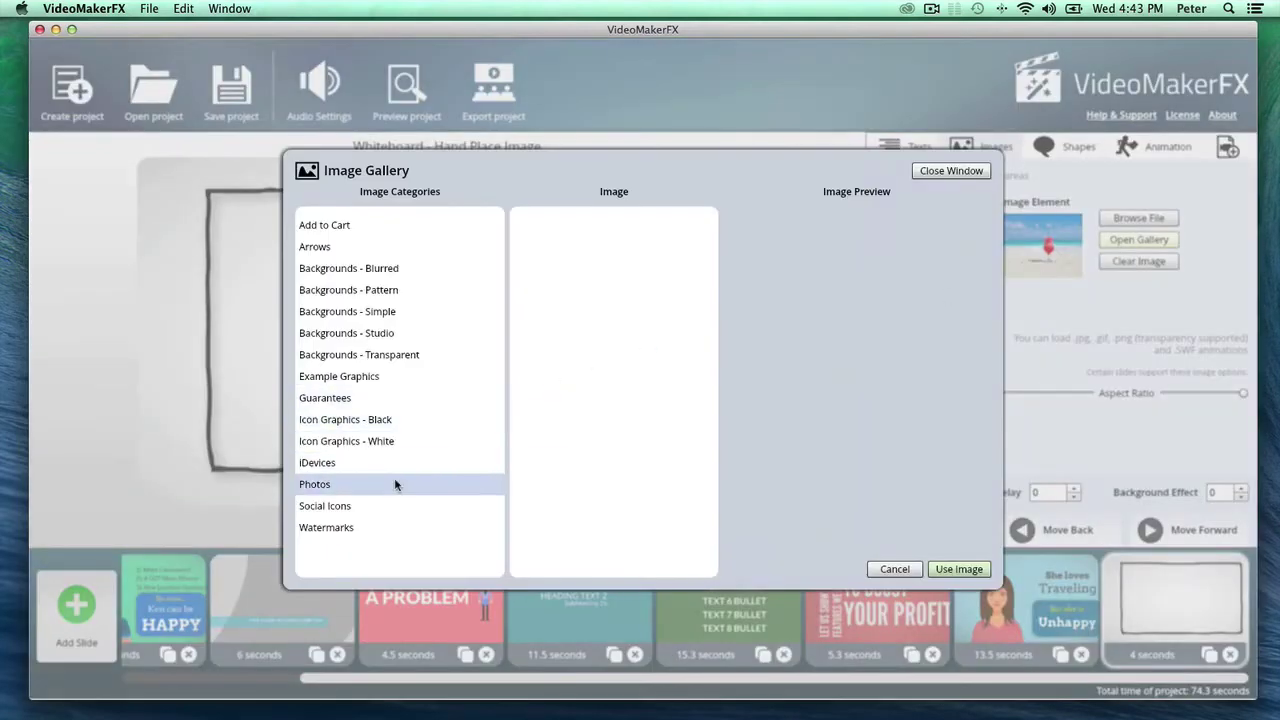
click(630, 331)
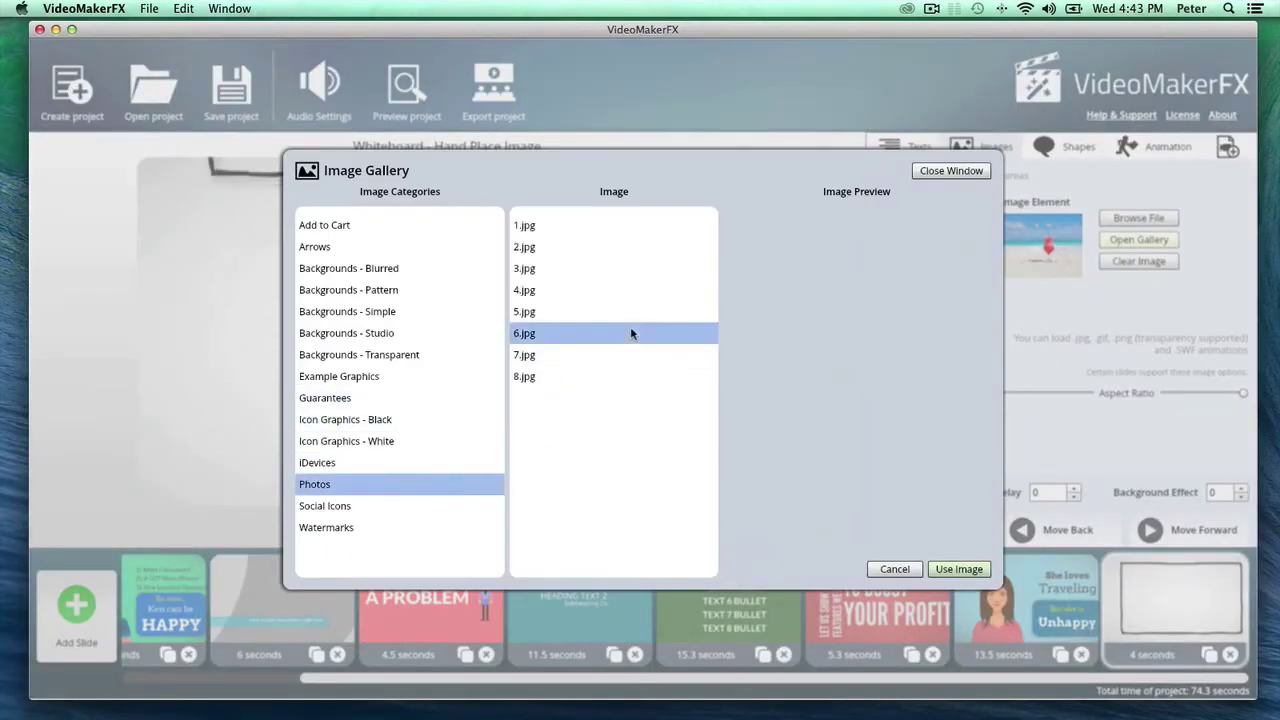
click(959, 569)
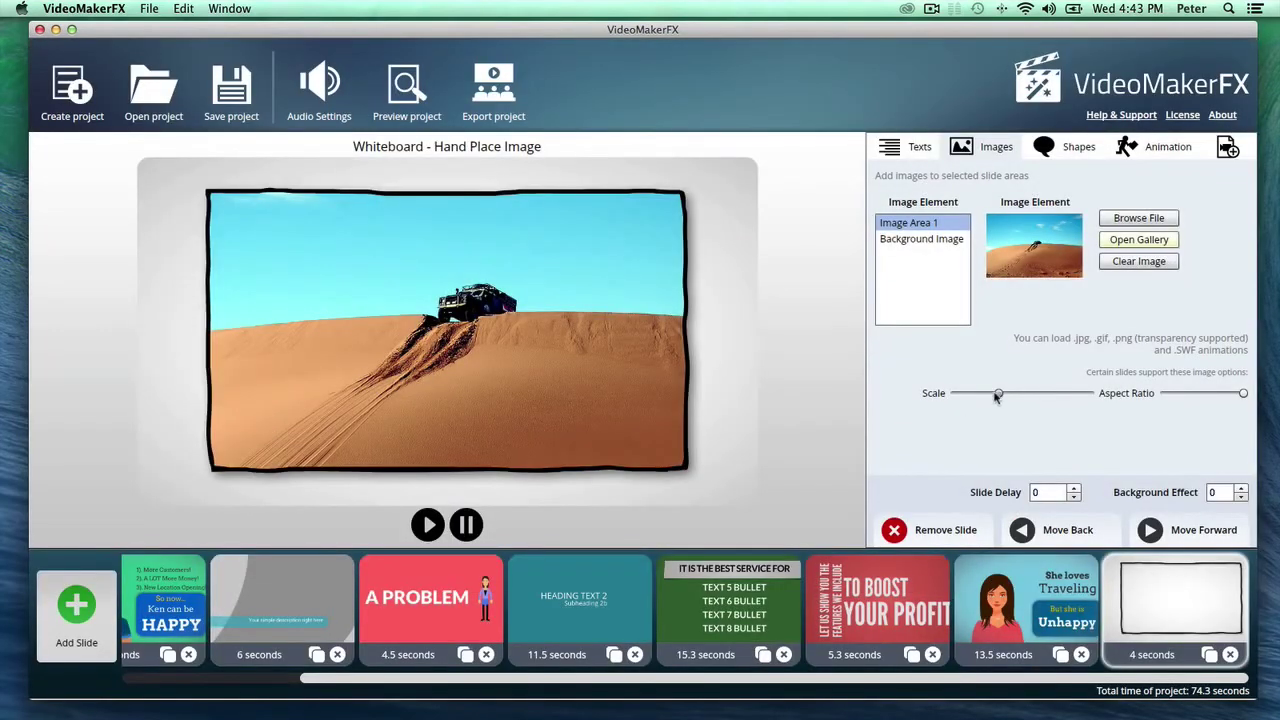
Nudge the Images Scale slider left to shrink the desert photo slightly.
drag(997, 395, 988, 393)
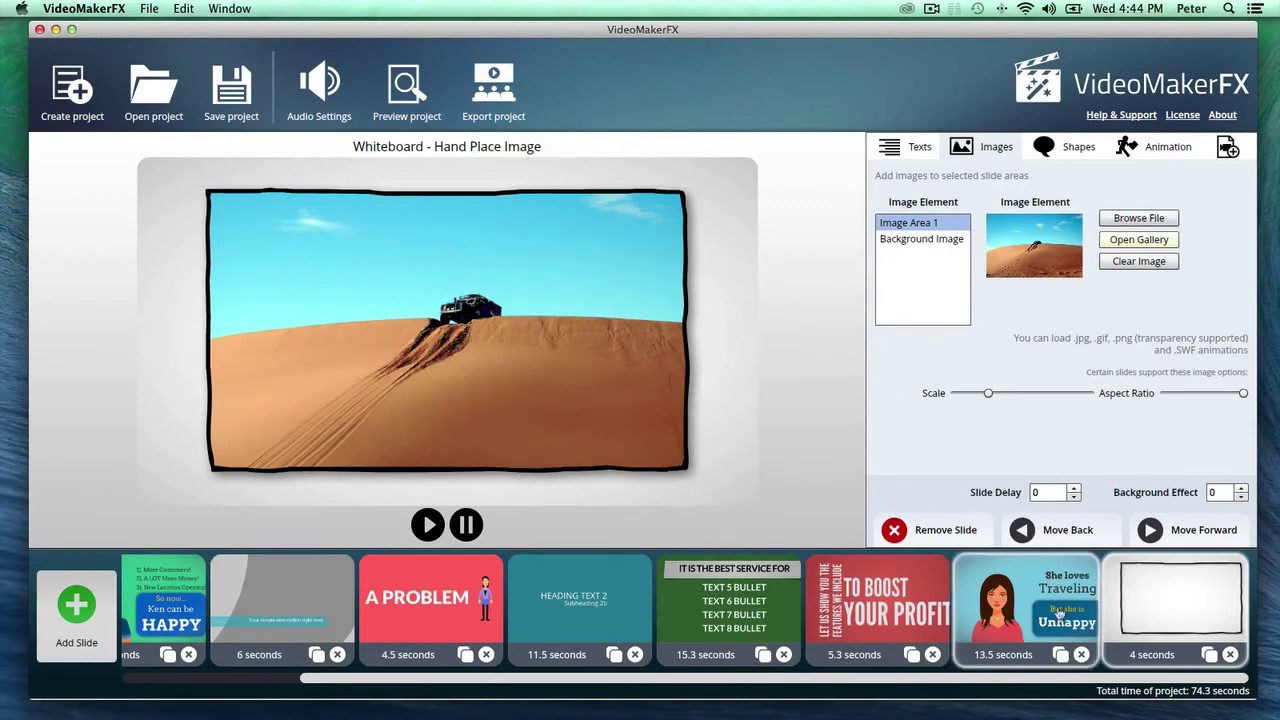
Scroll the slide strip left back toward the TO BOOST YOUR PROFIT slide.
mouse_move(935, 688)
mouse_down()
mouse_move(756, 688)
mouse_move(925, 688)
mouse_up()
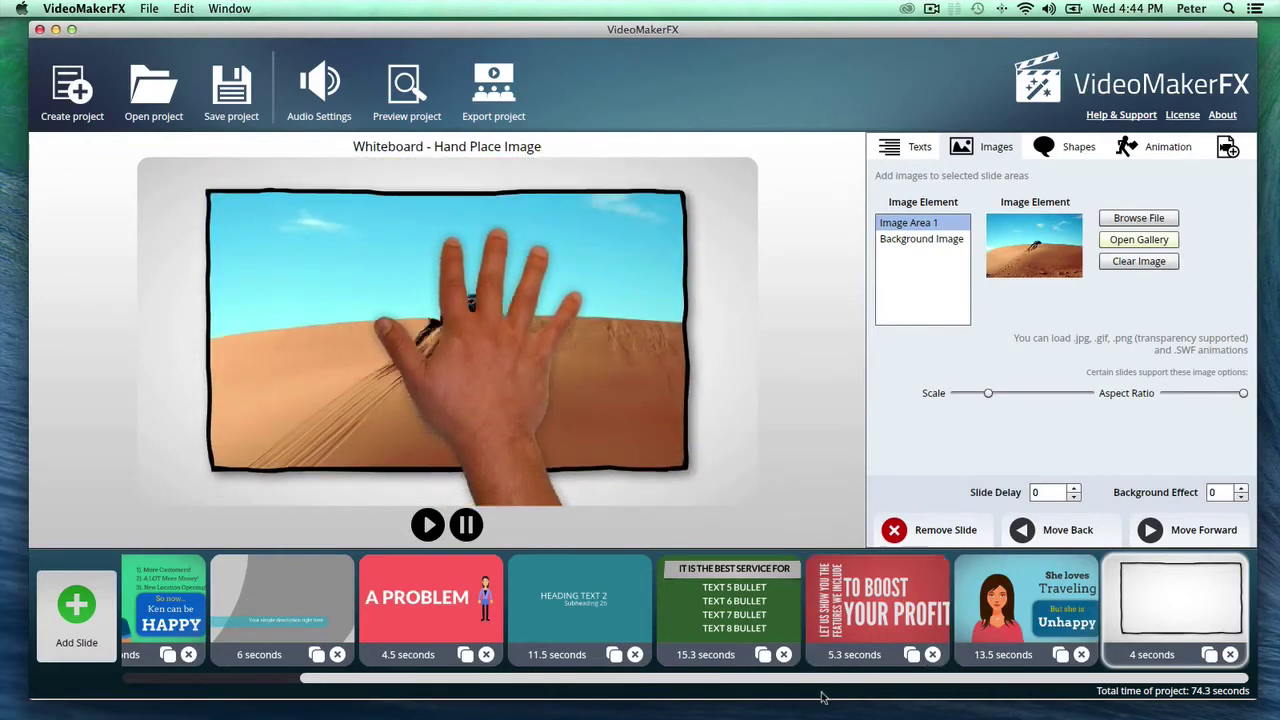
drag(828, 679, 747, 679)
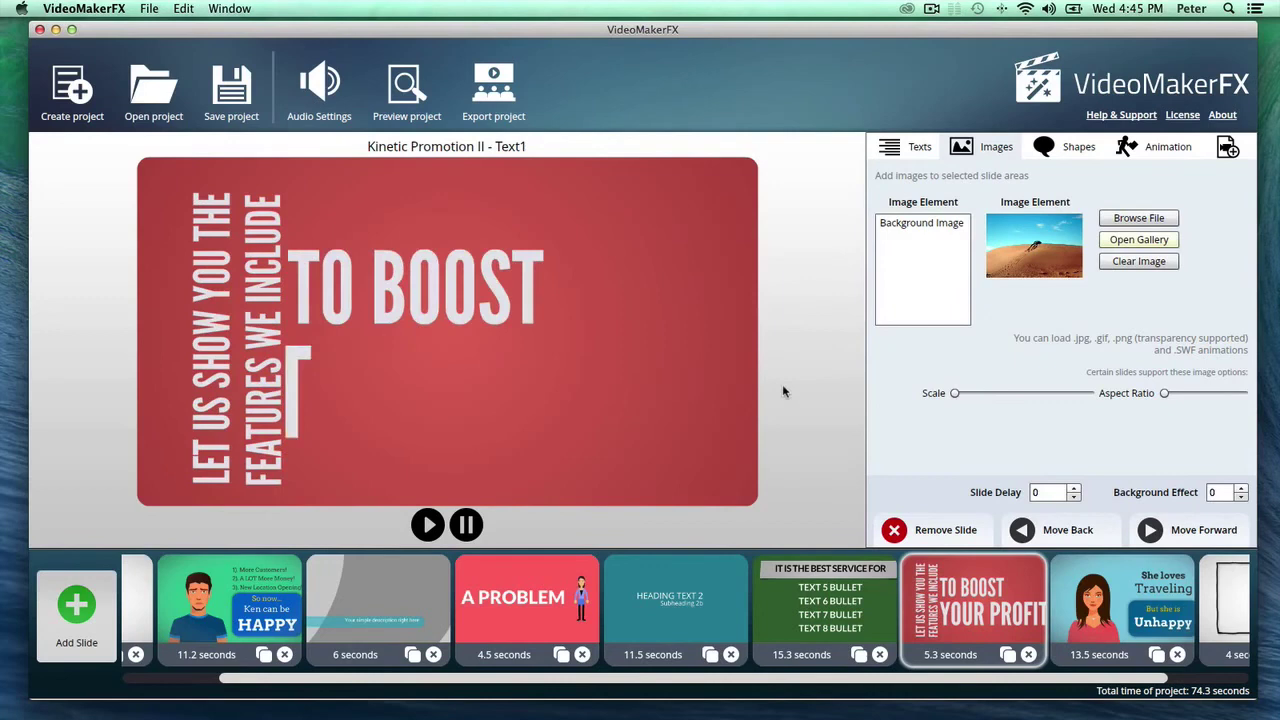
On the Lower Third Left slide, change Shape 4's colour to green 00CC99.
click(378, 605)
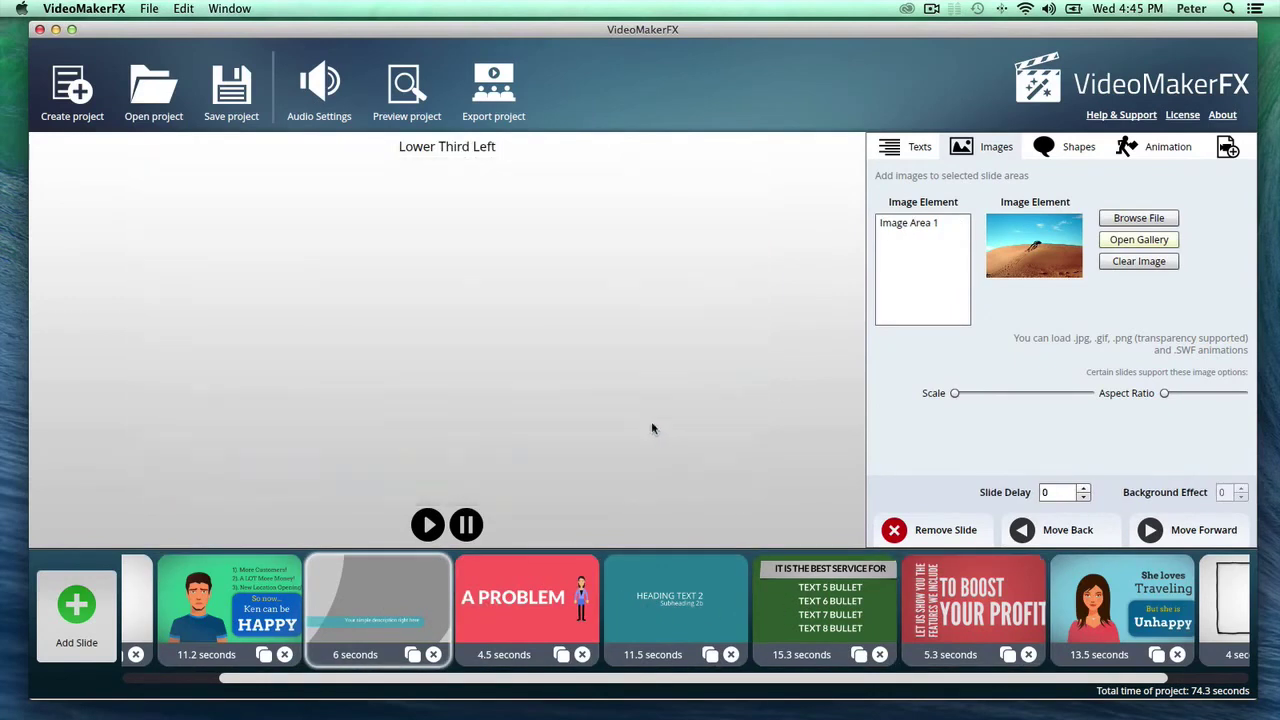
click(1070, 165)
click(961, 287)
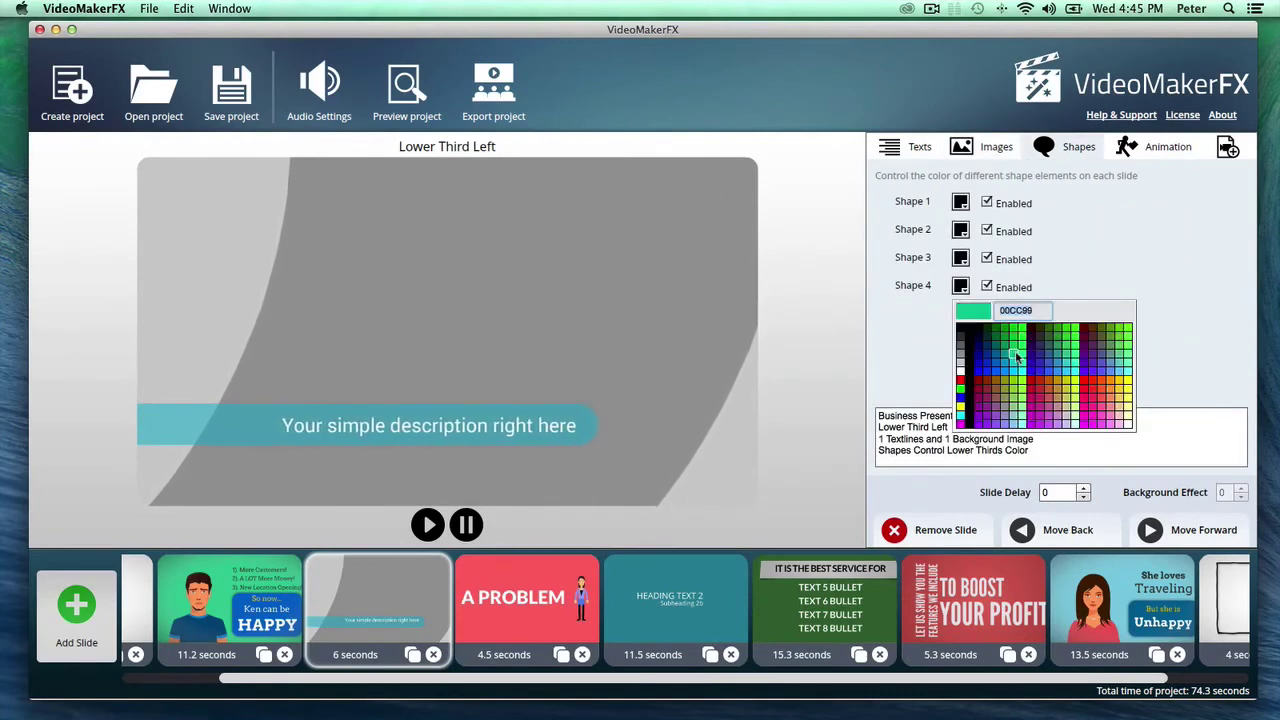
click(1017, 358)
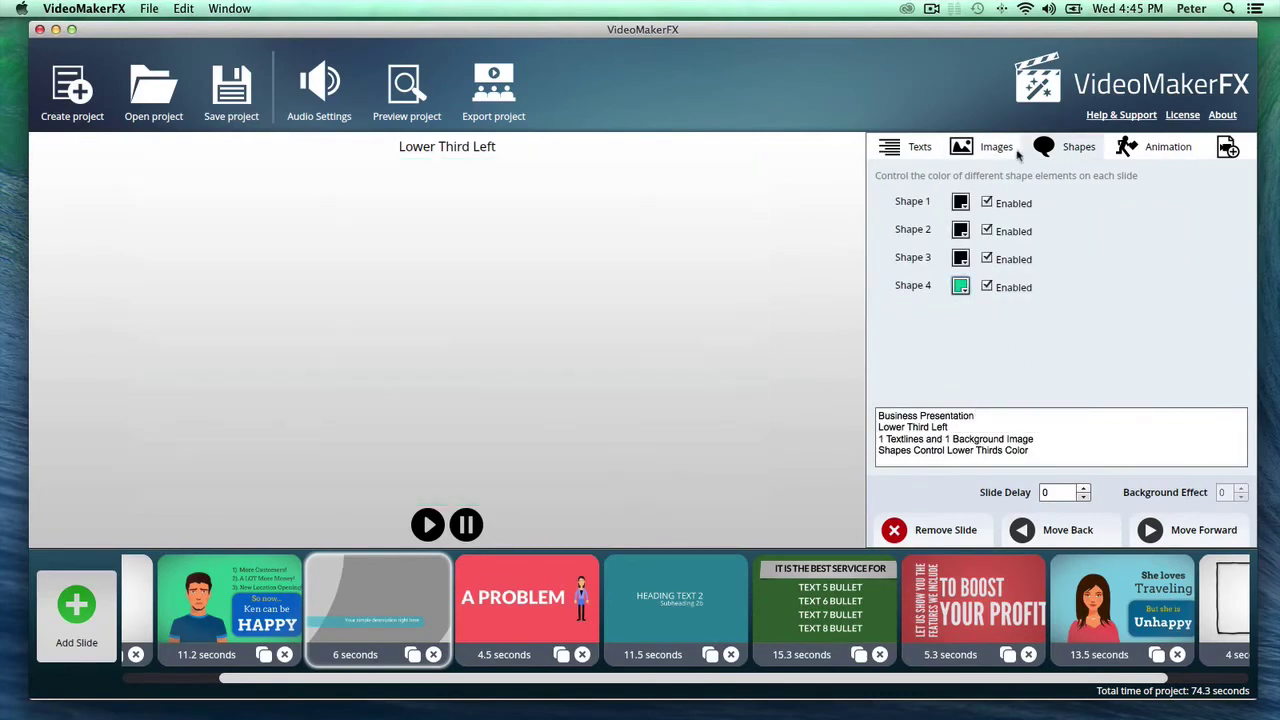
click(910, 147)
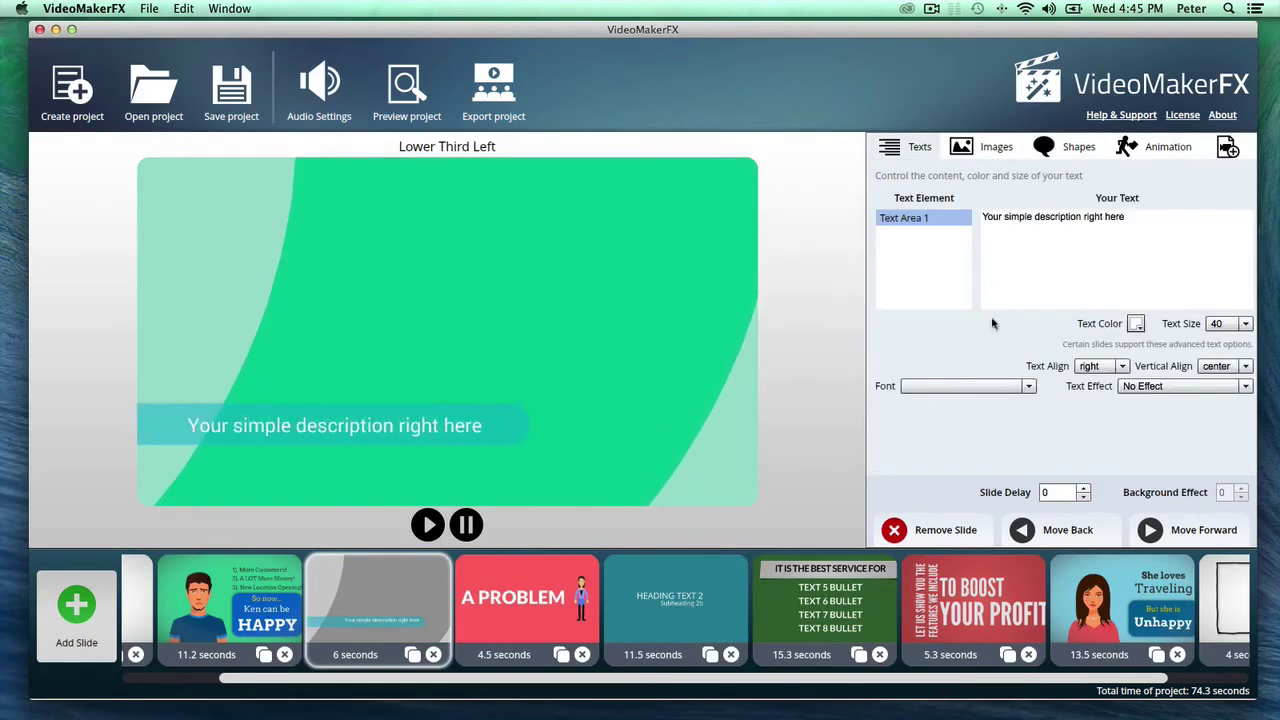
Set the 'Your simple description right here' caption's font to Arvo Bold.
click(1017, 256)
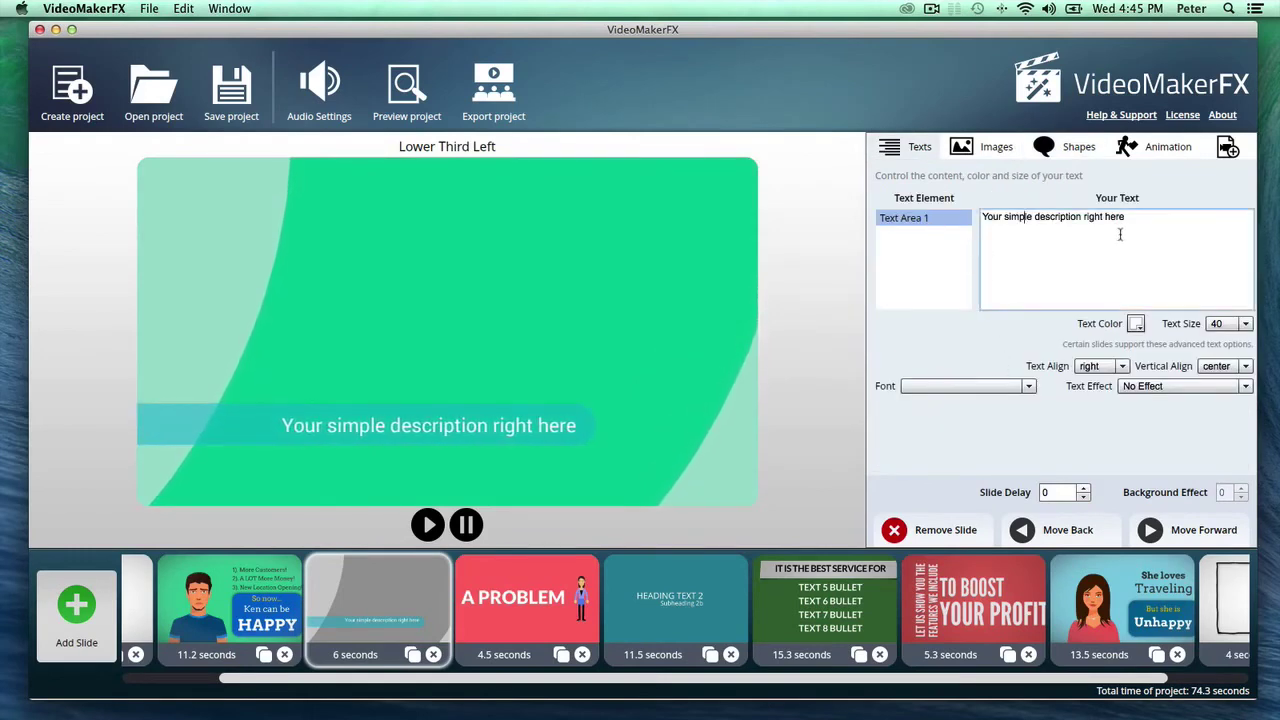
click(960, 386)
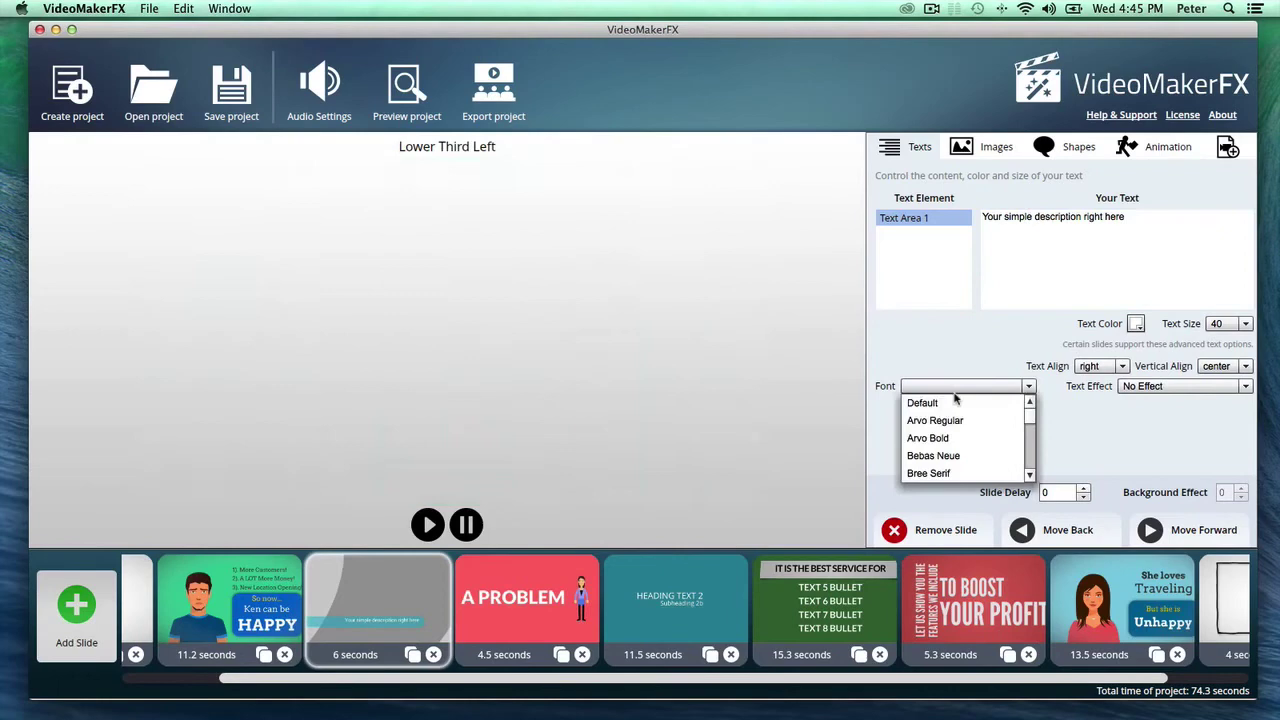
click(940, 438)
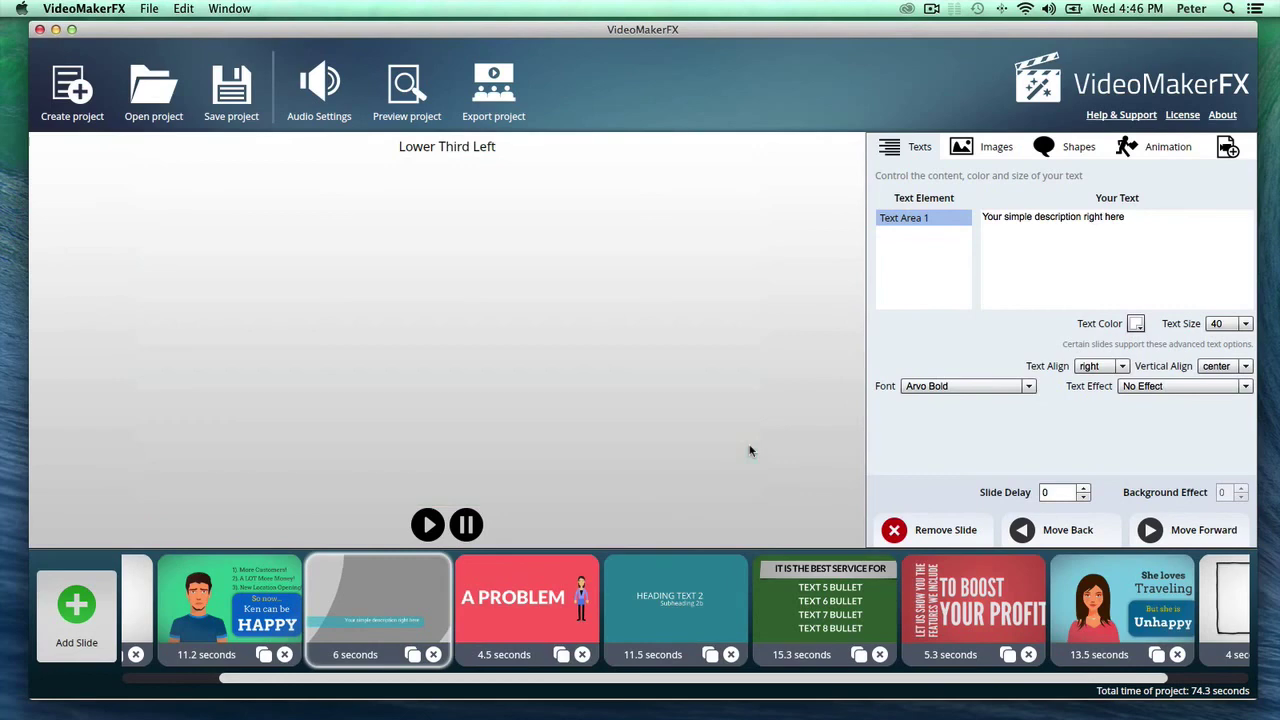
Return to the 11.2-second Character Ken slide in the slide strip.
click(295, 598)
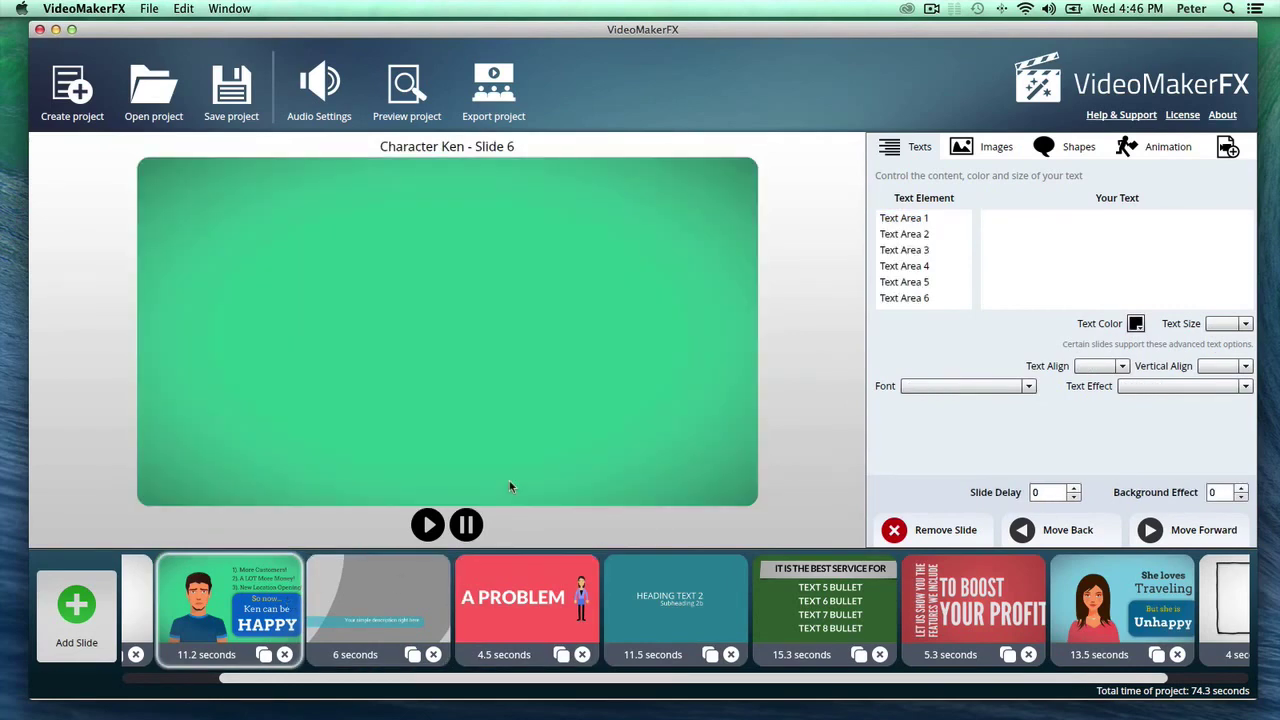